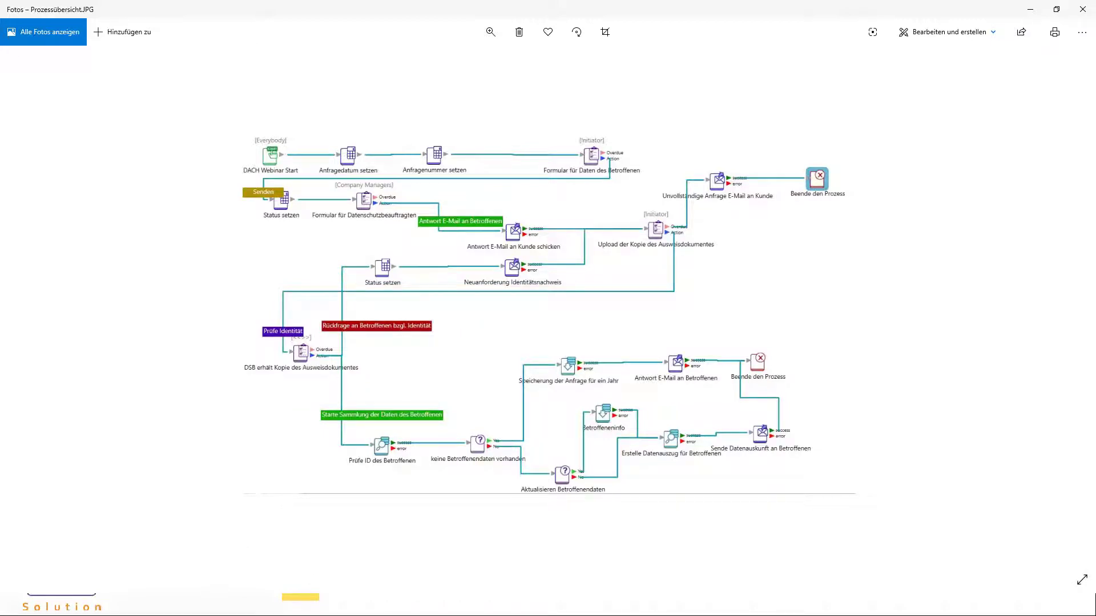
# - Switch from the Prozessübersicht diagram back to the browser's task list
pyautogui.hotkey('alt', 'Tab')
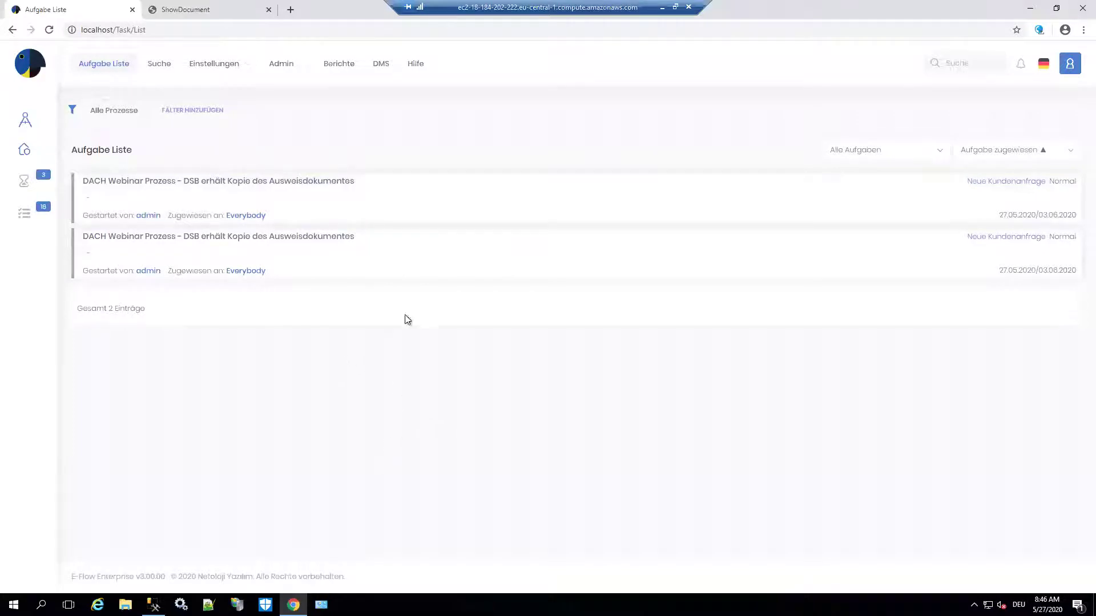
# - Start a new DACH Webinar Start process from the Prozesse list
pyautogui.moveTo(345, 232)
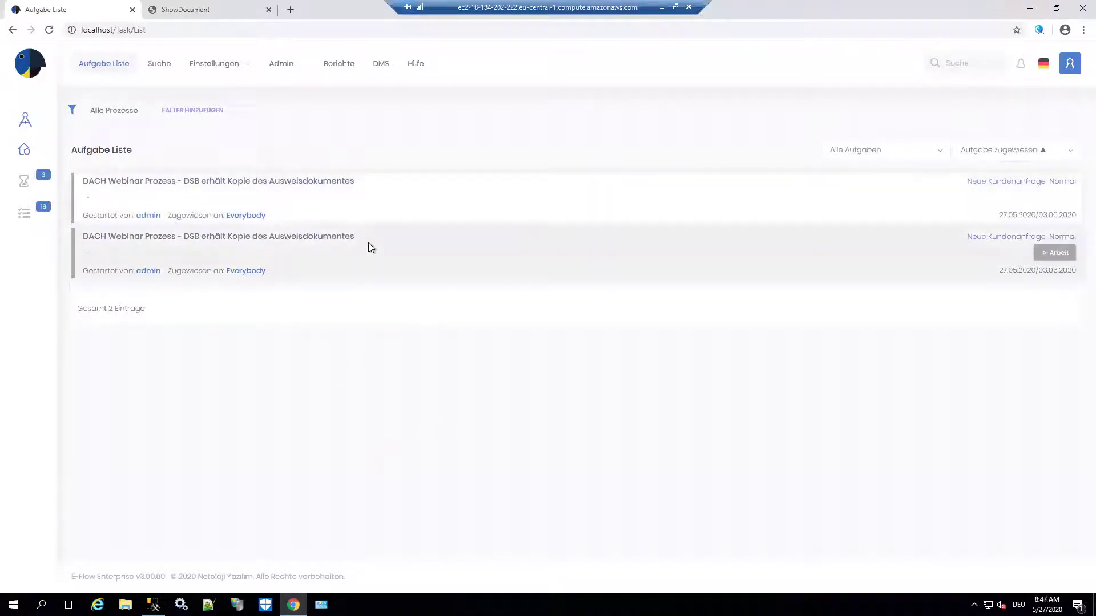
pyautogui.moveTo(368, 213)
pyautogui.click(25, 149)
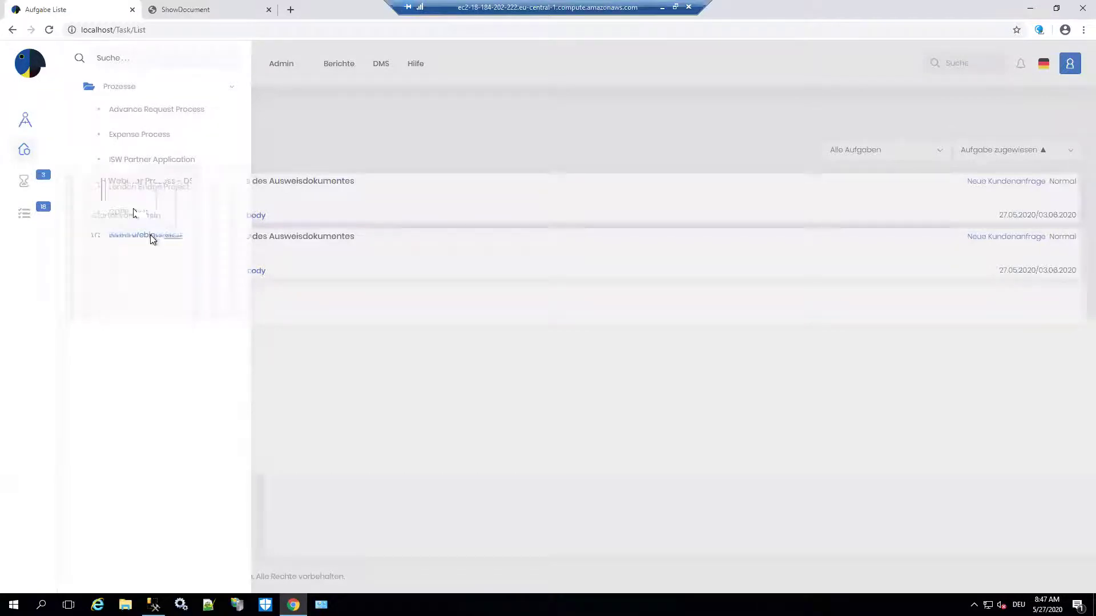
pyautogui.click(150, 235)
# - Confirm the process start and enter the customer ID, first name, surname and street address
pyautogui.click(664, 120)
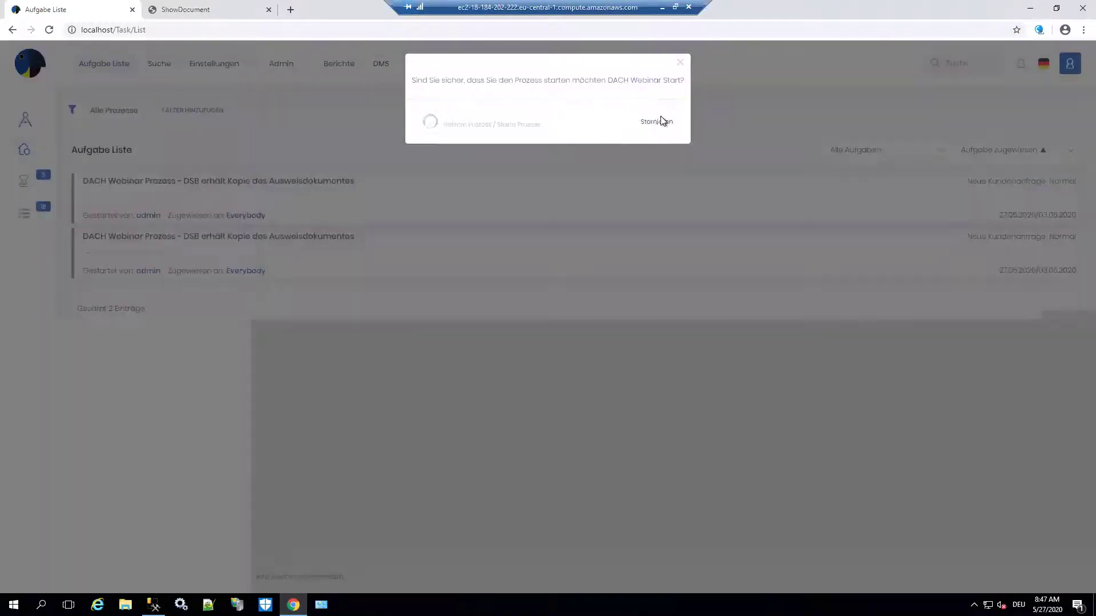
pyautogui.scroll(-1, 376, 225)
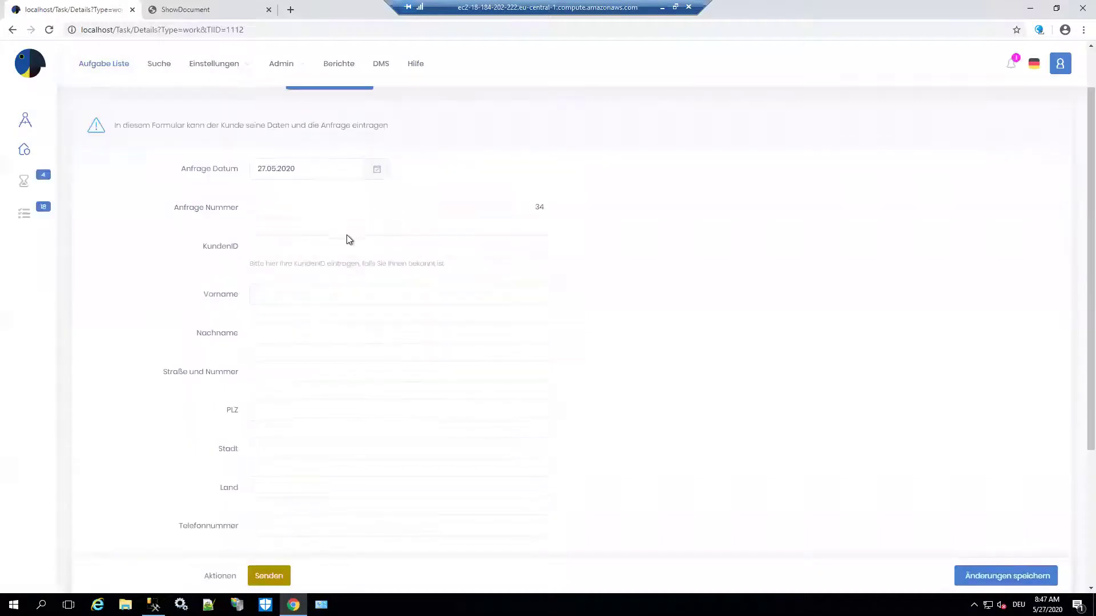
pyautogui.click(344, 246)
pyautogui.write('4')
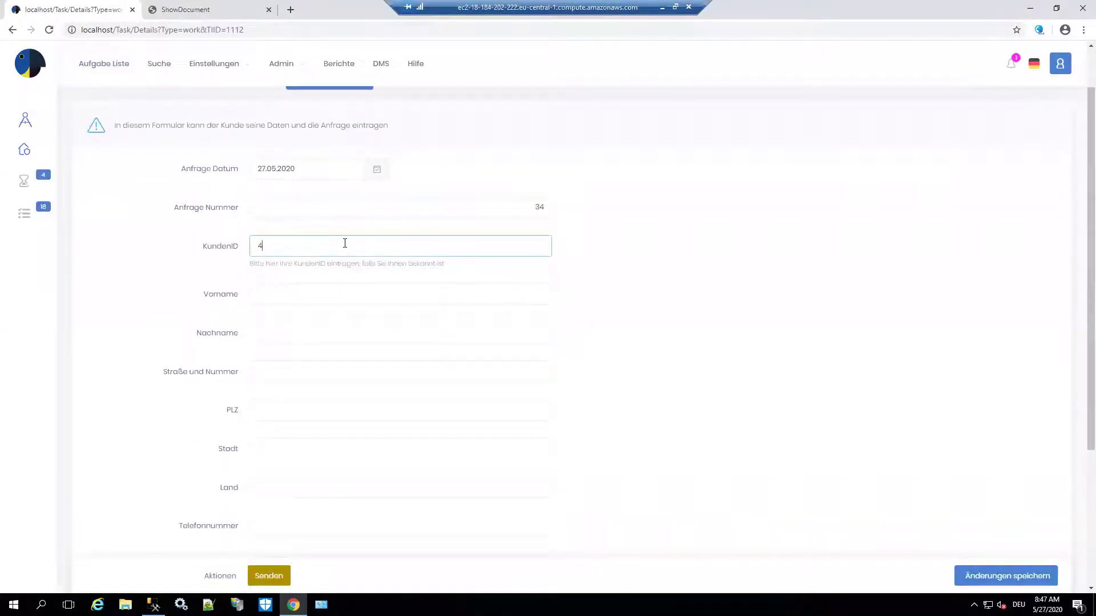
pyautogui.click(349, 288)
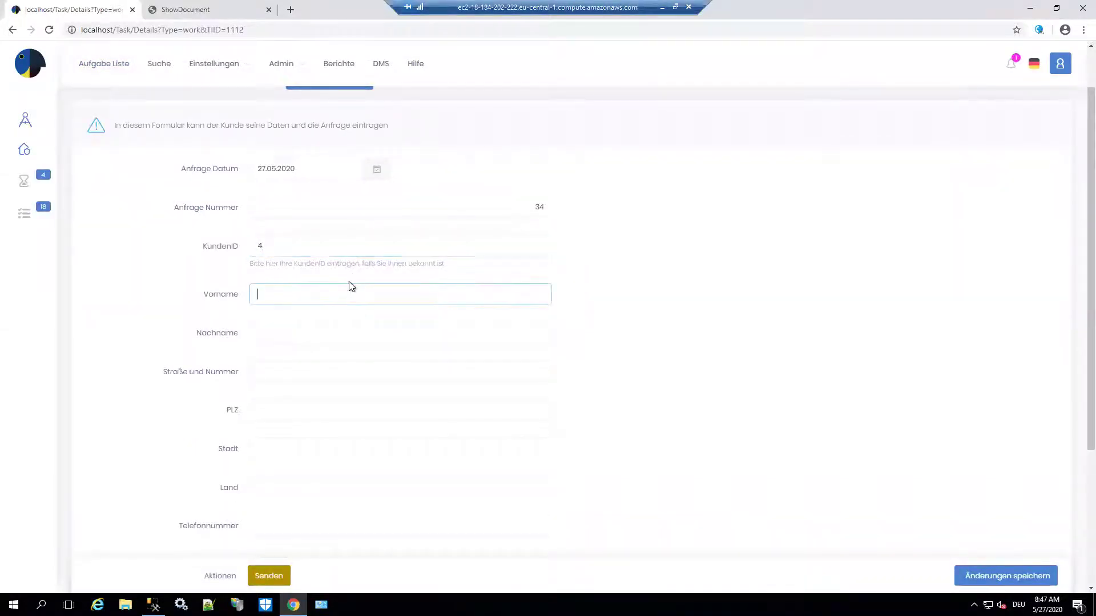
pyautogui.press('Tab')
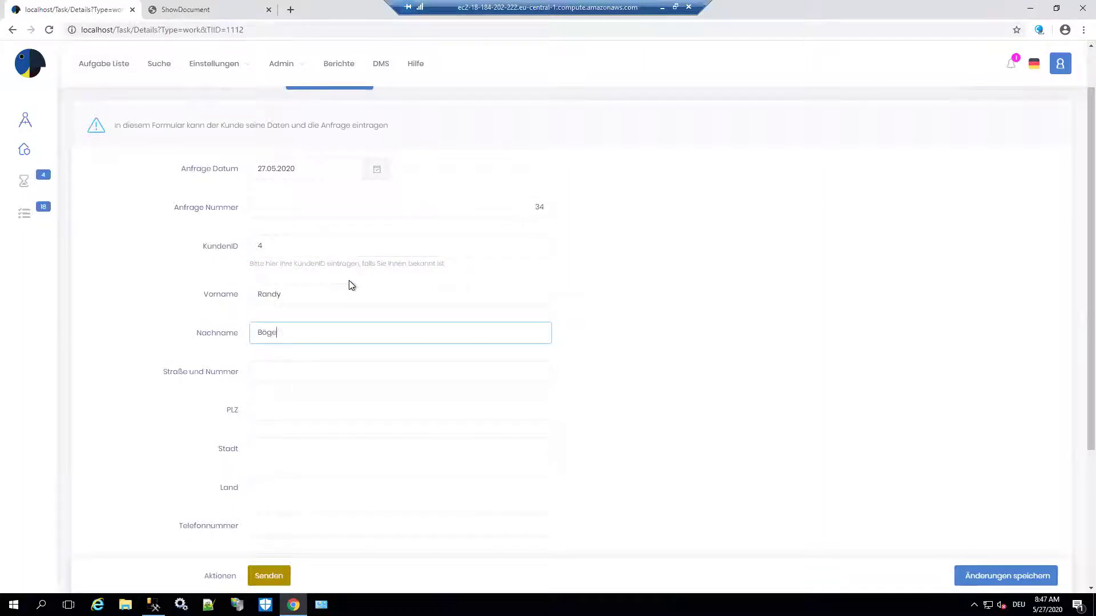
pyautogui.press('Tab')
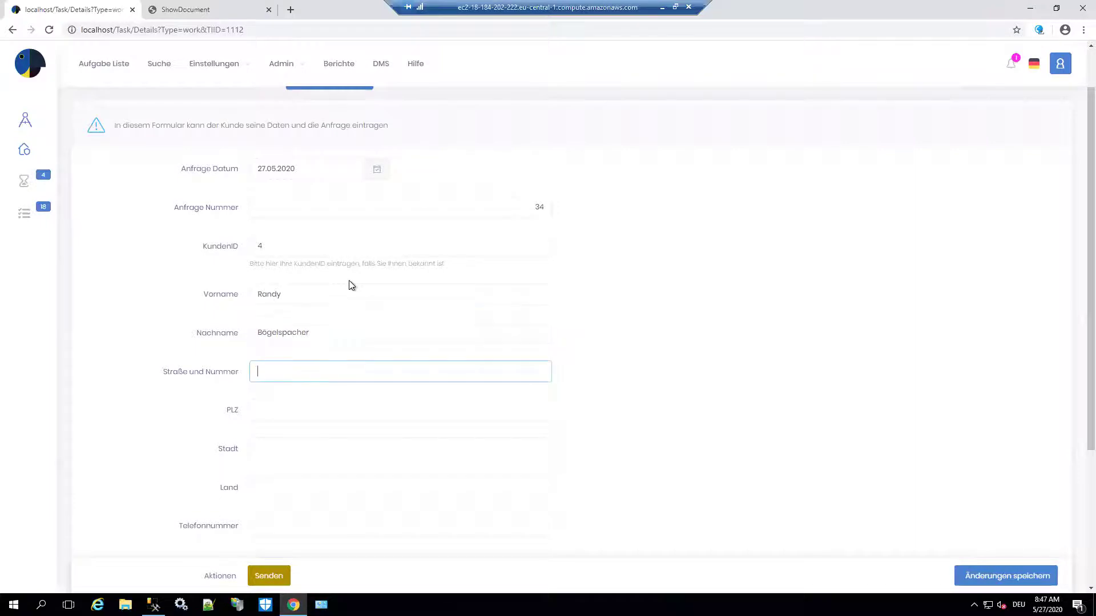
# - Fill in the requester's postcode, city, country, phone number and e-mail address
pyautogui.click(315, 420)
pyautogui.write('12345')
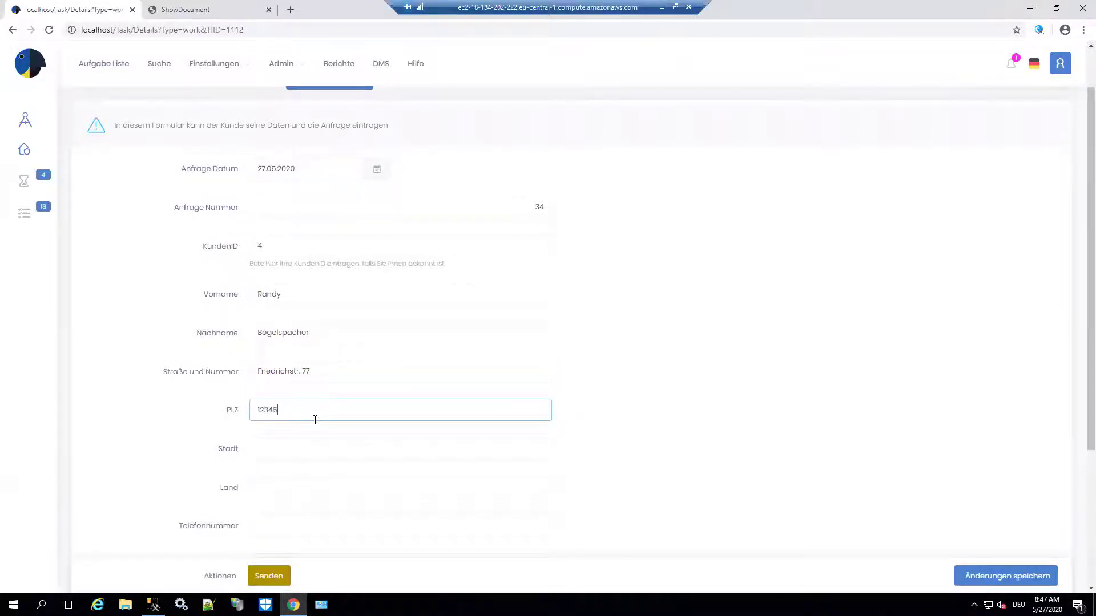
pyautogui.click(311, 448)
pyautogui.write('Berlinb')
pyautogui.press('Tab')
pyautogui.write('Deutschland')
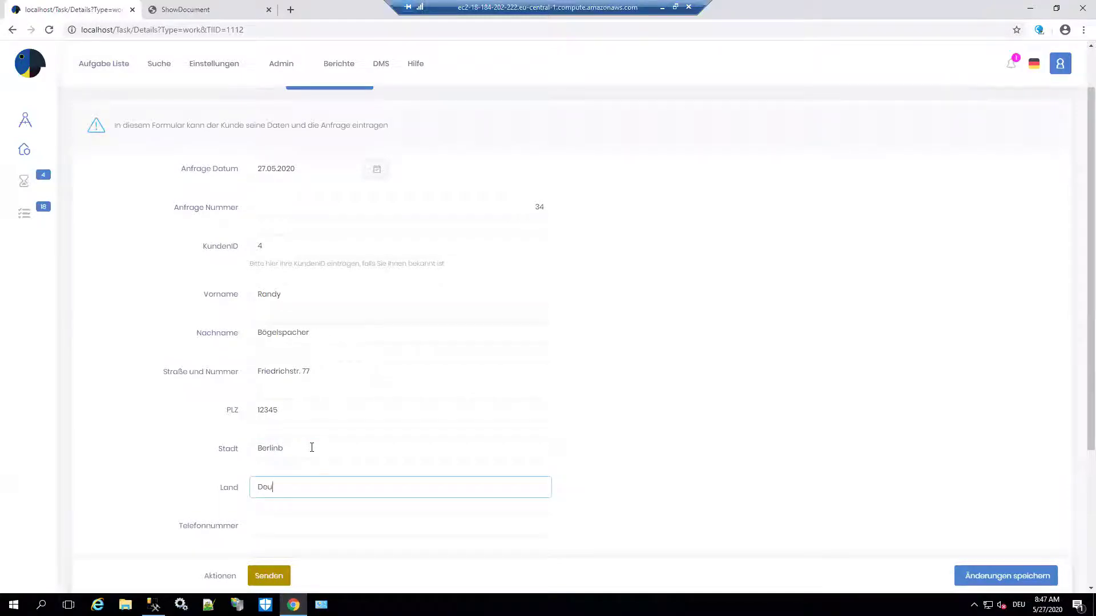
pyautogui.click(306, 523)
pyautogui.write('978515145')
pyautogui.scroll(-1, 362, 497)
pyautogui.click(307, 502)
pyautogui.hotkey('ctrl', 'v')
# - Enter the request text 'Erbitte Daten', choose Behalten, and send the form
pyautogui.scroll(-2, 300, 487)
pyautogui.click(285, 438)
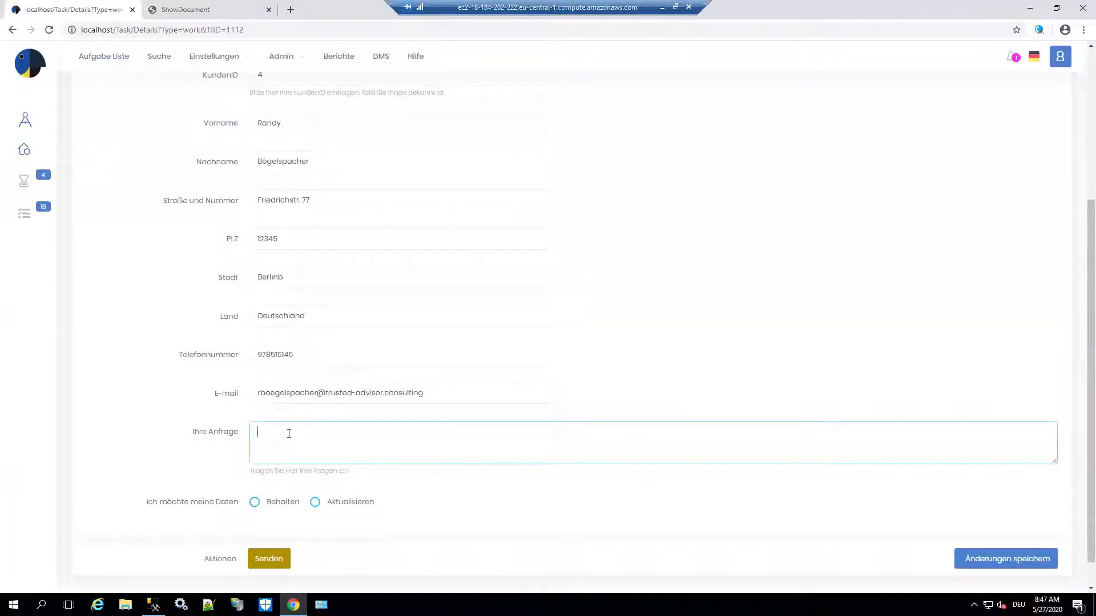
pyautogui.write('Erbitte Daten')
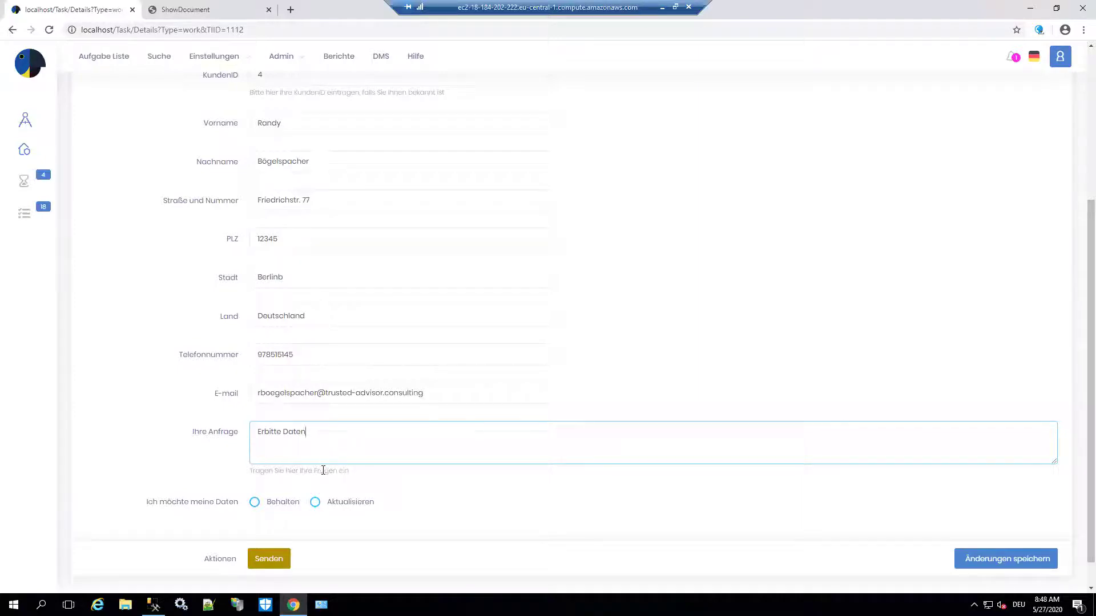
pyautogui.click(255, 504)
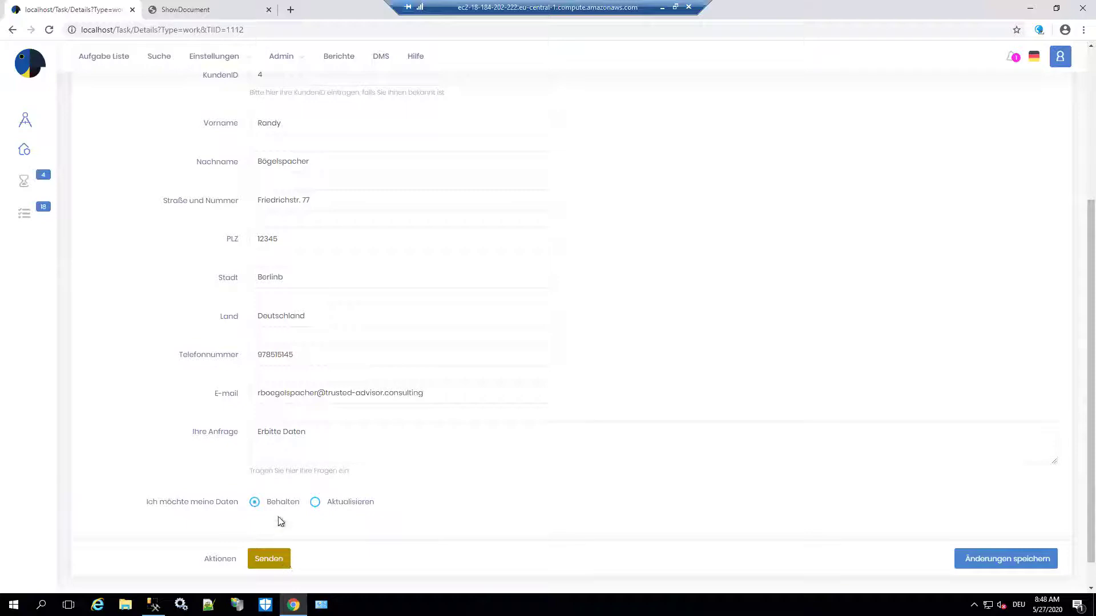
pyautogui.click(279, 562)
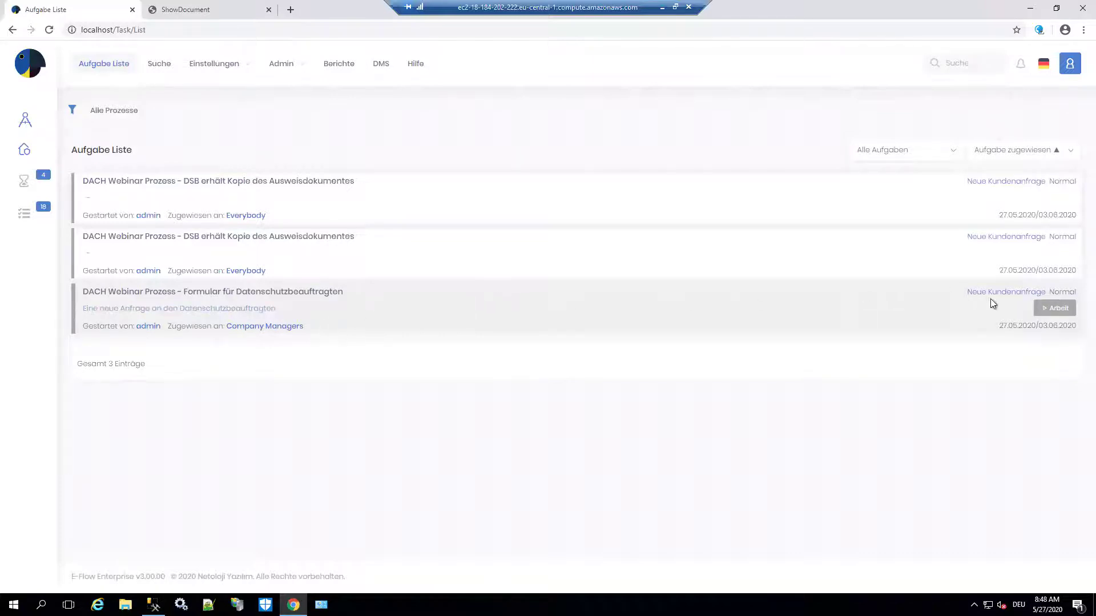
# - Open the Formular für Datenschutzbeauftragten task and send the Antwort E-Mail an Betroffenen
pyautogui.click(1053, 308)
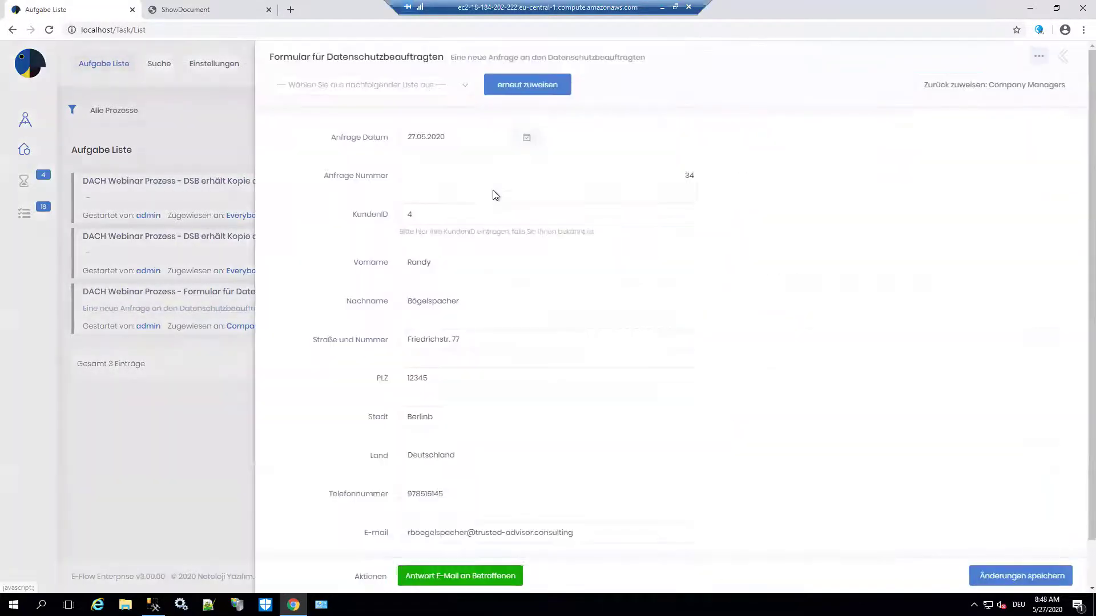
pyautogui.scroll(-1, 547, 414)
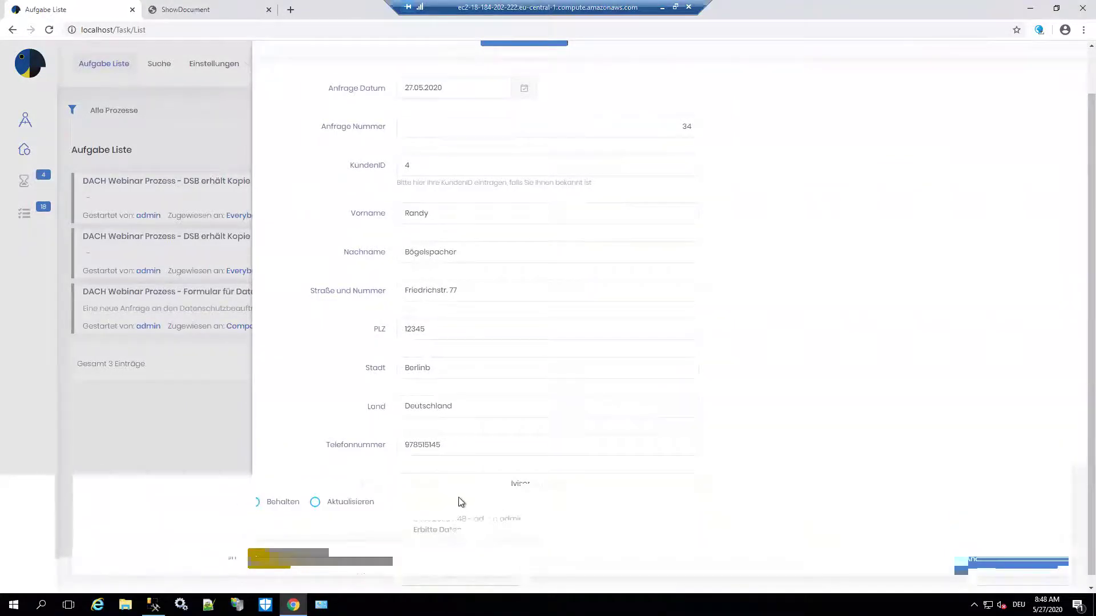
pyautogui.click(480, 578)
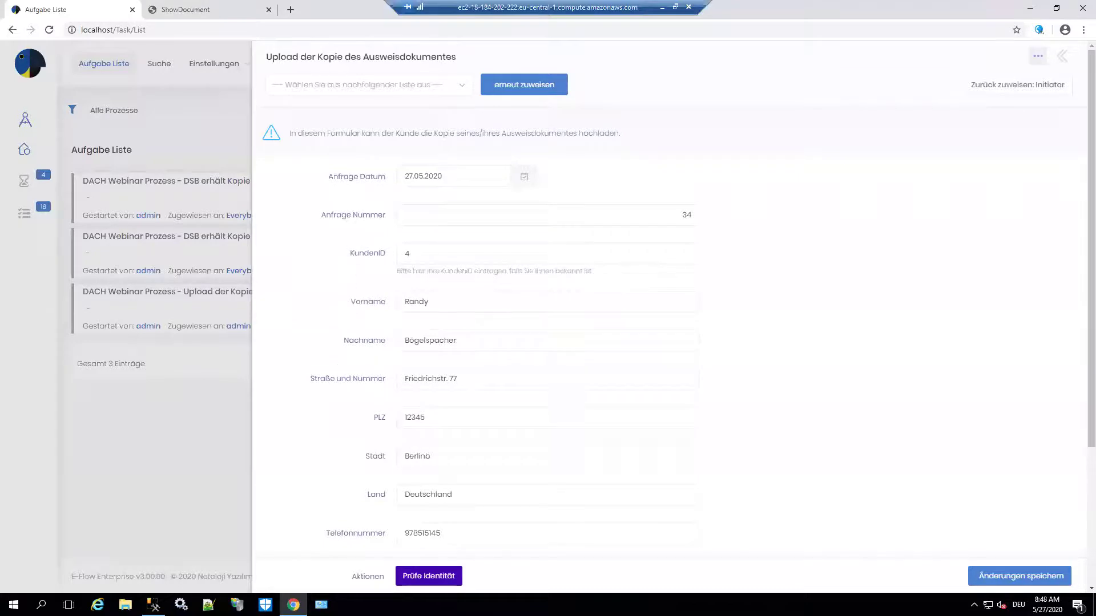
# - Add the note 'Ausweis hochgeladen' to the upload task
pyautogui.scroll(-4, 385, 333)
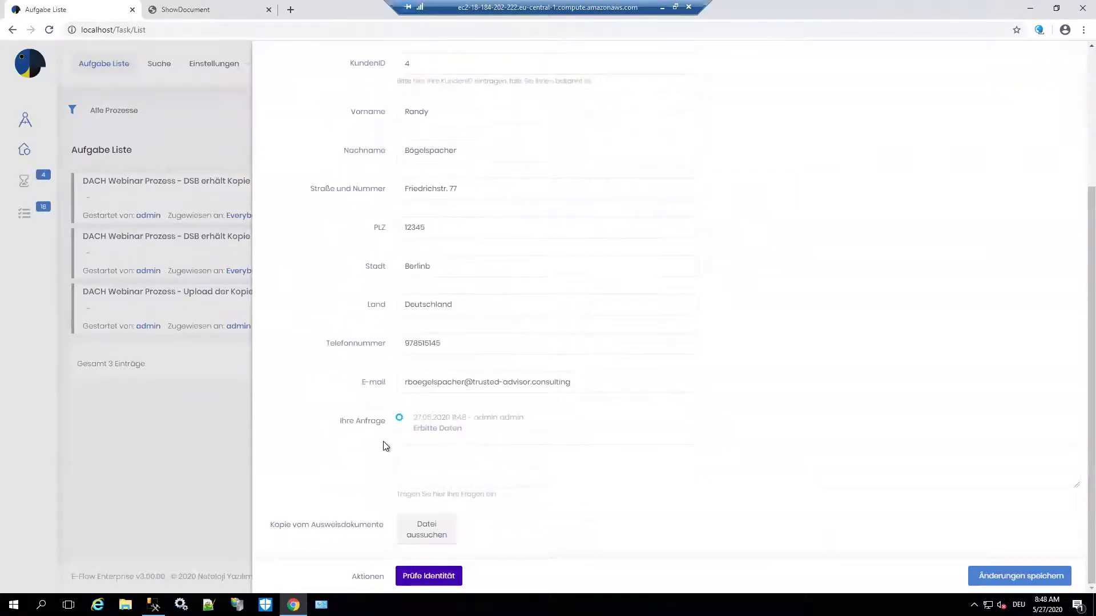
pyautogui.click(460, 465)
pyautogui.write('Ausweis')
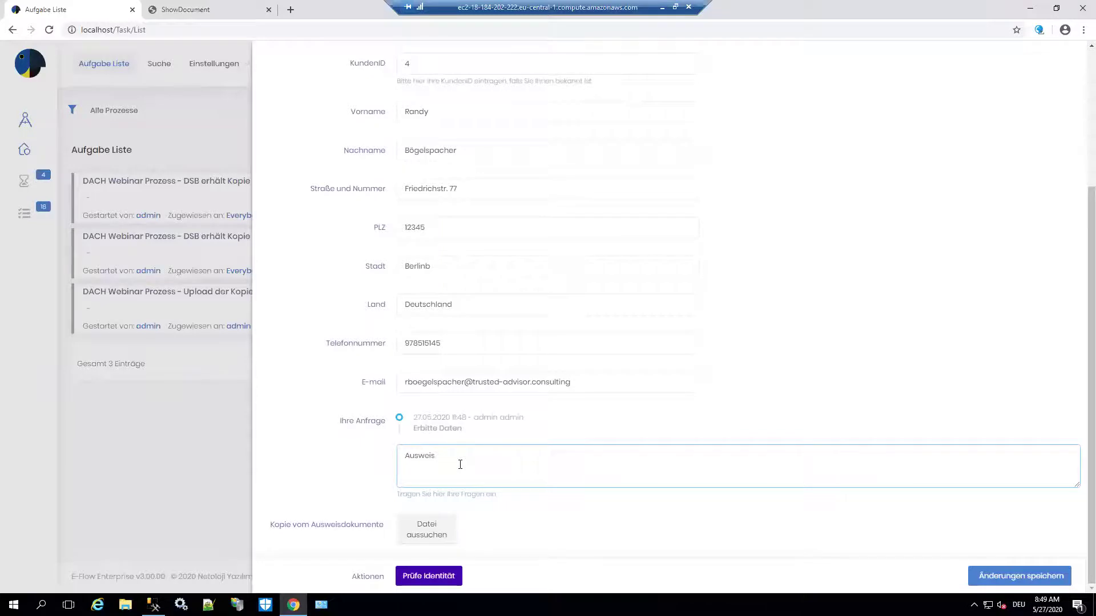
pyautogui.write(' hochgeladne')
pyautogui.press('BackSpace')
pyautogui.press('BackSpace')
pyautogui.write('en')
# - Attach the redacted sample ID file and submit the check with Prüfe Identität
pyautogui.click(450, 523)
pyautogui.scroll(-2, 225, 166)
pyautogui.click(217, 183)
pyautogui.click(339, 252)
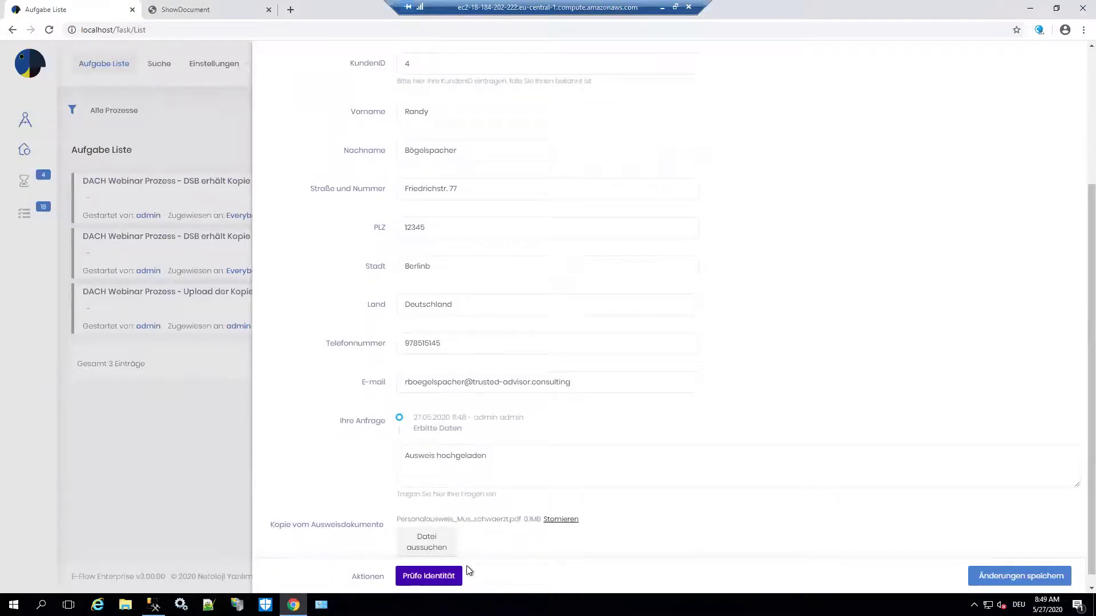
pyautogui.click(431, 576)
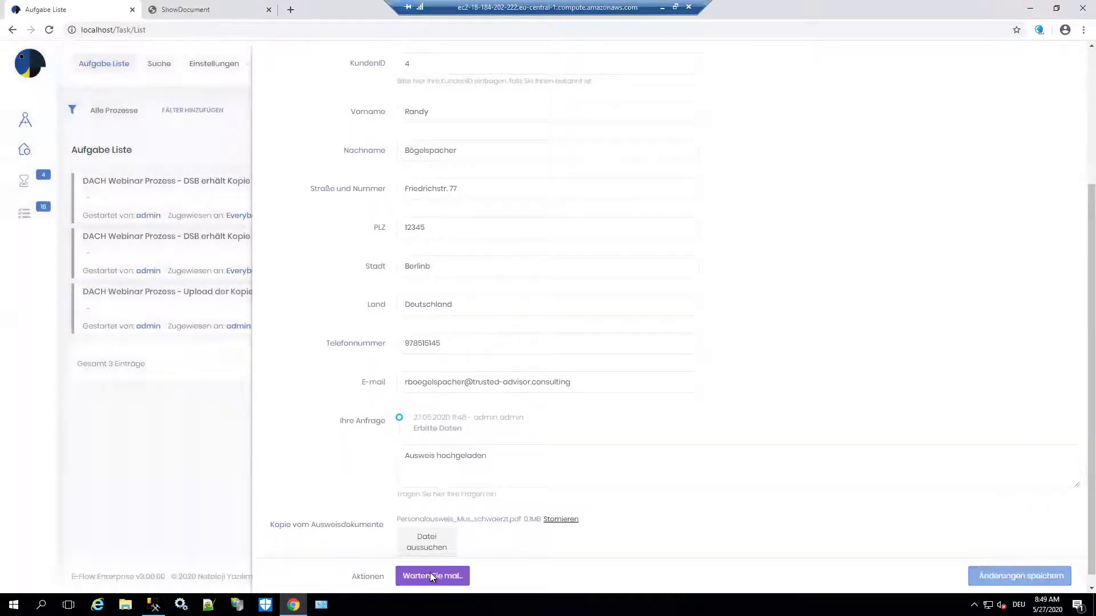
# - Open the third task's request form and clear the marked history text
pyautogui.moveTo(696, 320)
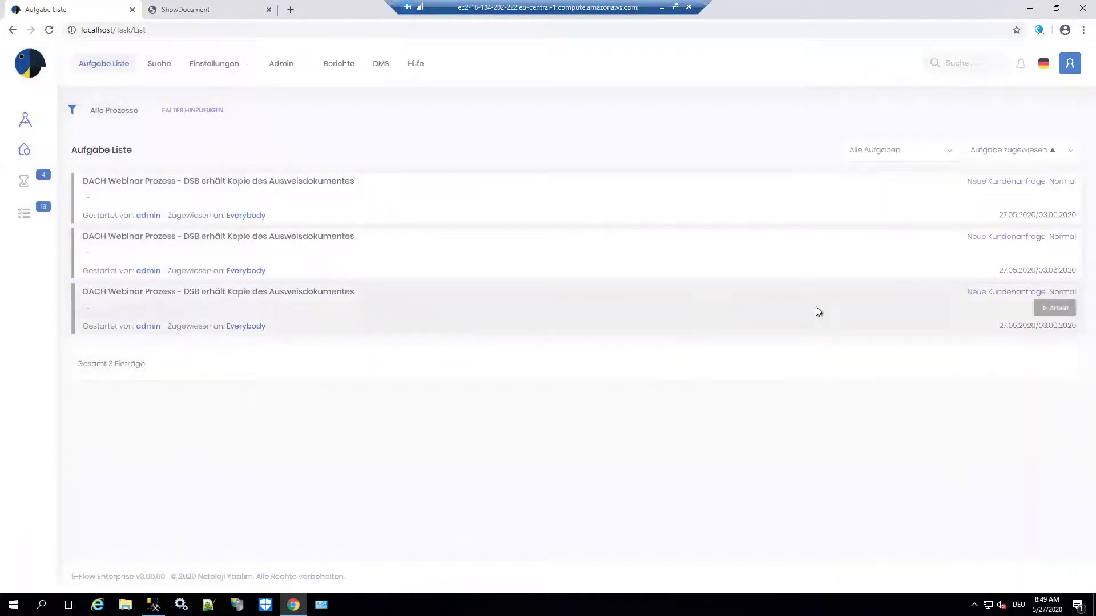
pyautogui.click(1055, 308)
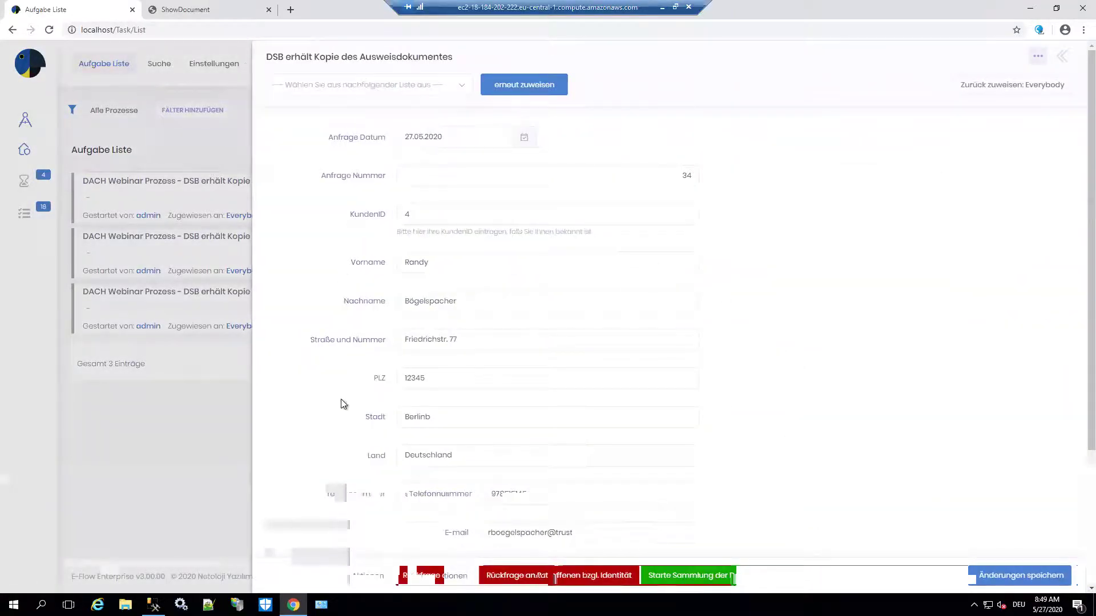
pyautogui.scroll(-2, 340, 403)
pyautogui.scroll(-1, 489, 392)
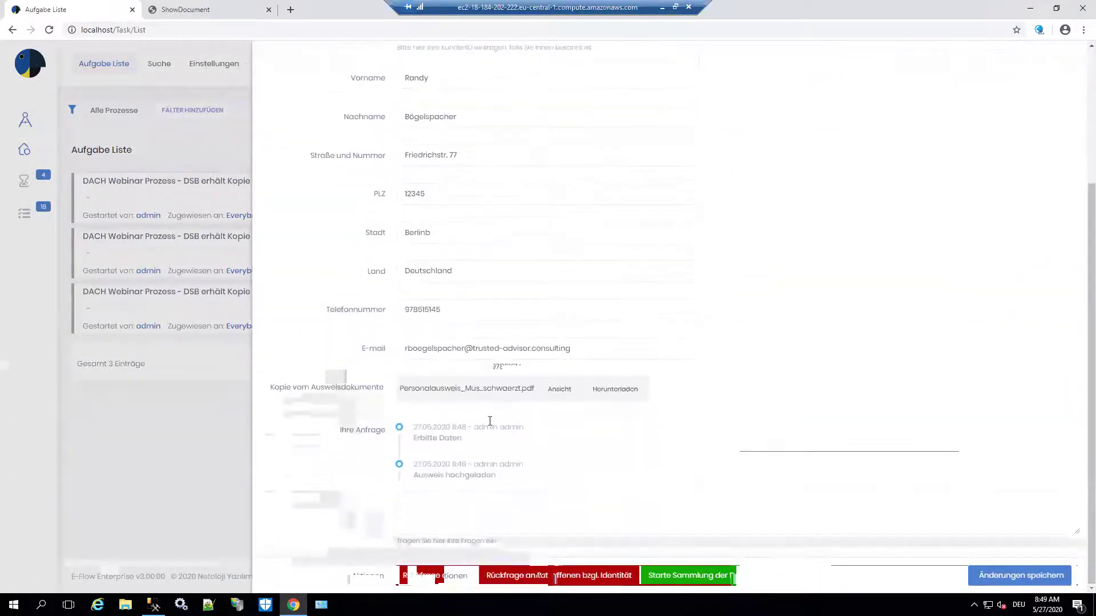
pyautogui.moveTo(478, 461); pyautogui.dragTo(498, 435)
pyautogui.click(499, 435)
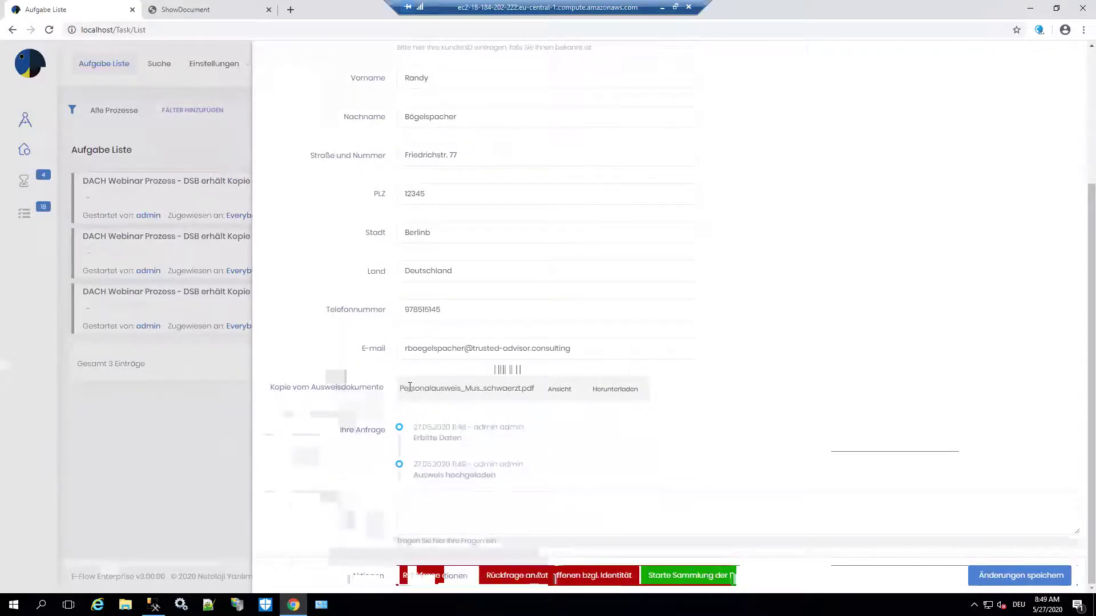
# - View the uploaded ID card PDF, then return to the Aufgabe Liste tab
pyautogui.click(553, 391)
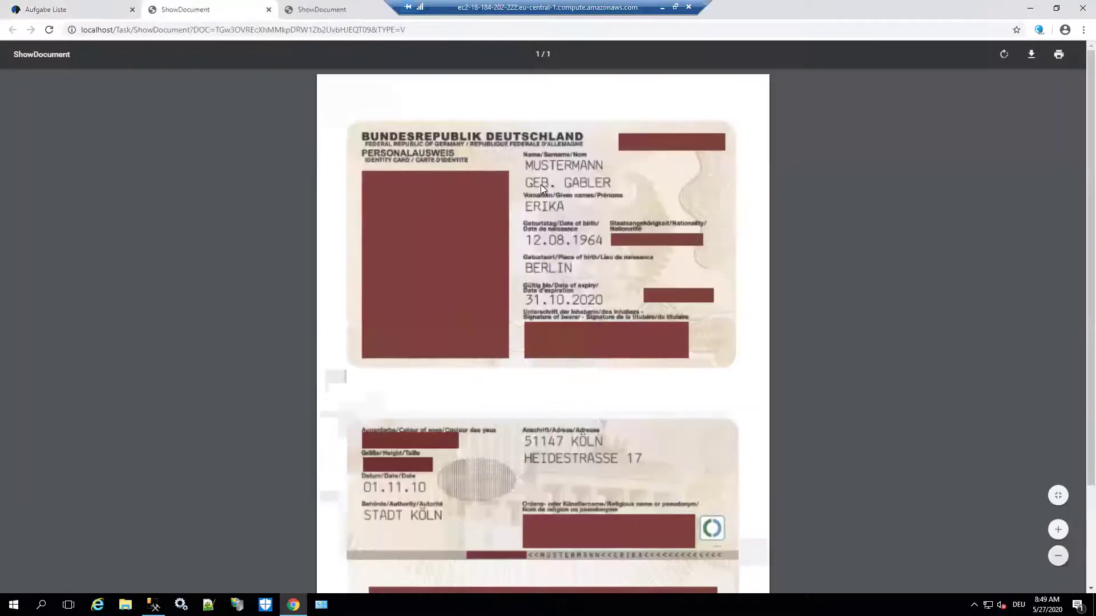
pyautogui.scroll(-2, 573, 365)
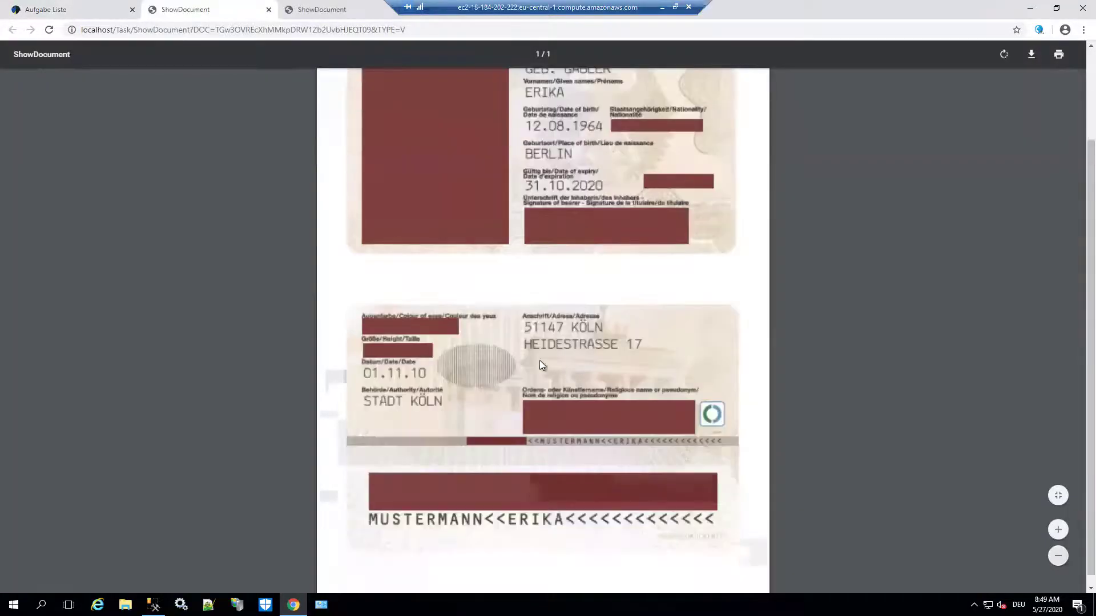
pyautogui.click(55, 11)
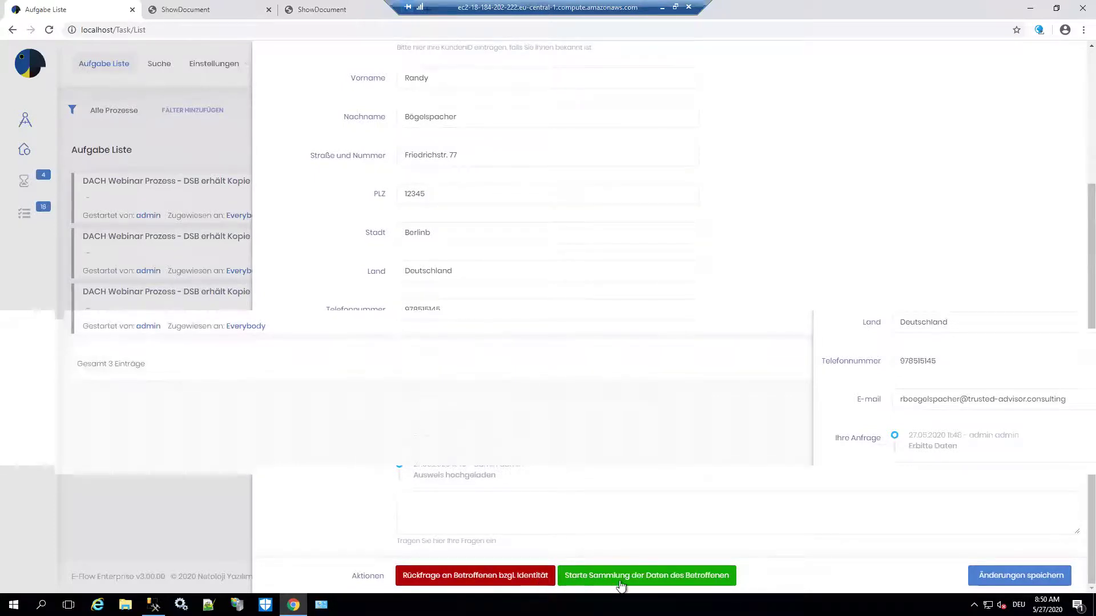
# - Run Starte Sammlung der Daten des Betroffenen, hide the sent e-mail, and open the second task
pyautogui.click(679, 577)
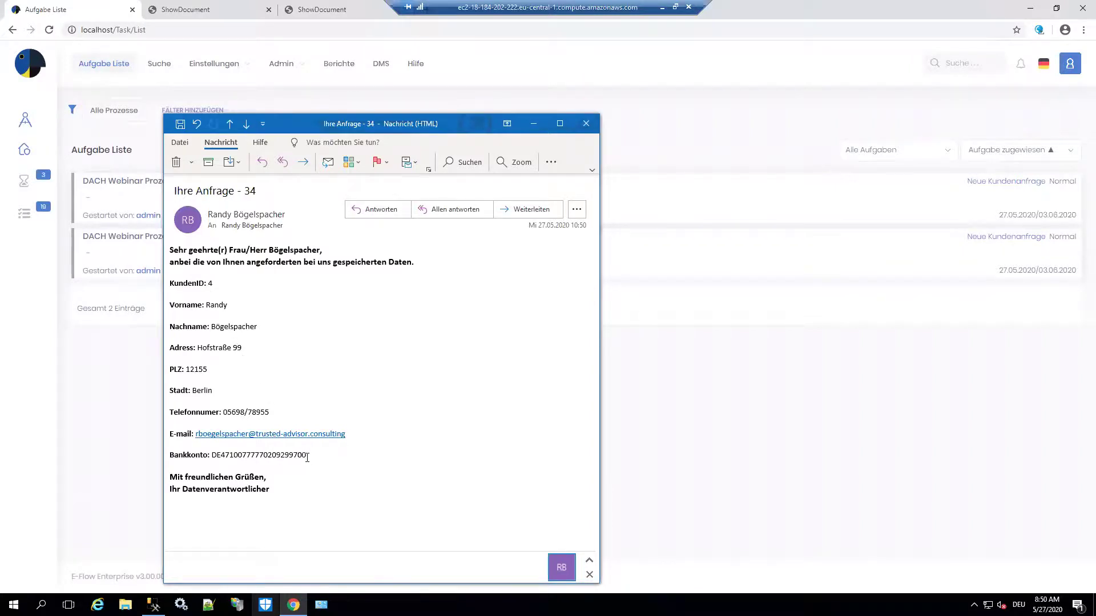
pyautogui.click(536, 123)
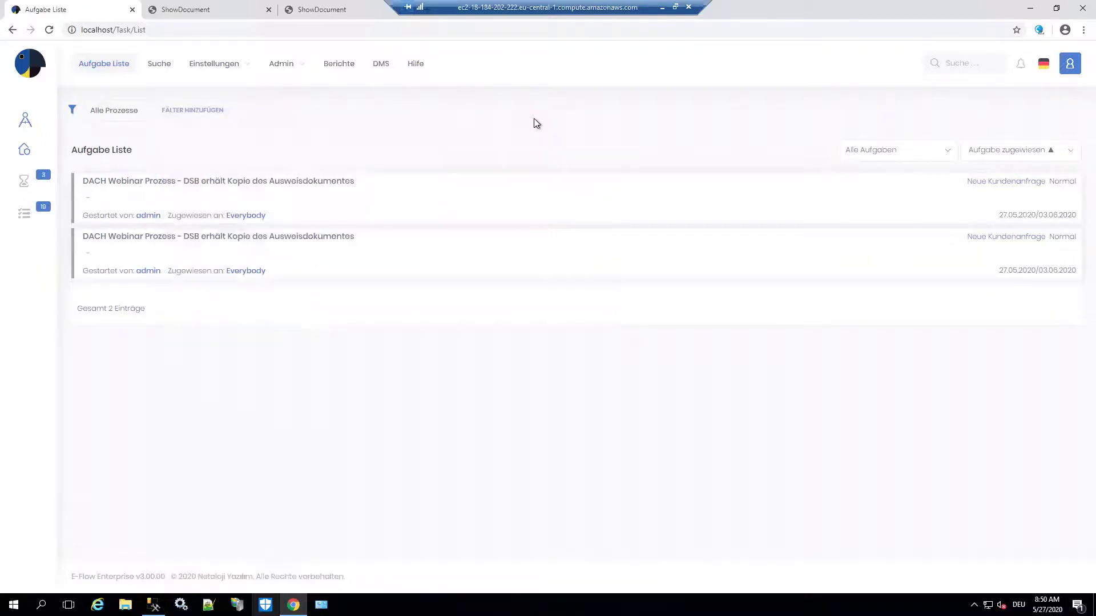
pyautogui.click(246, 244)
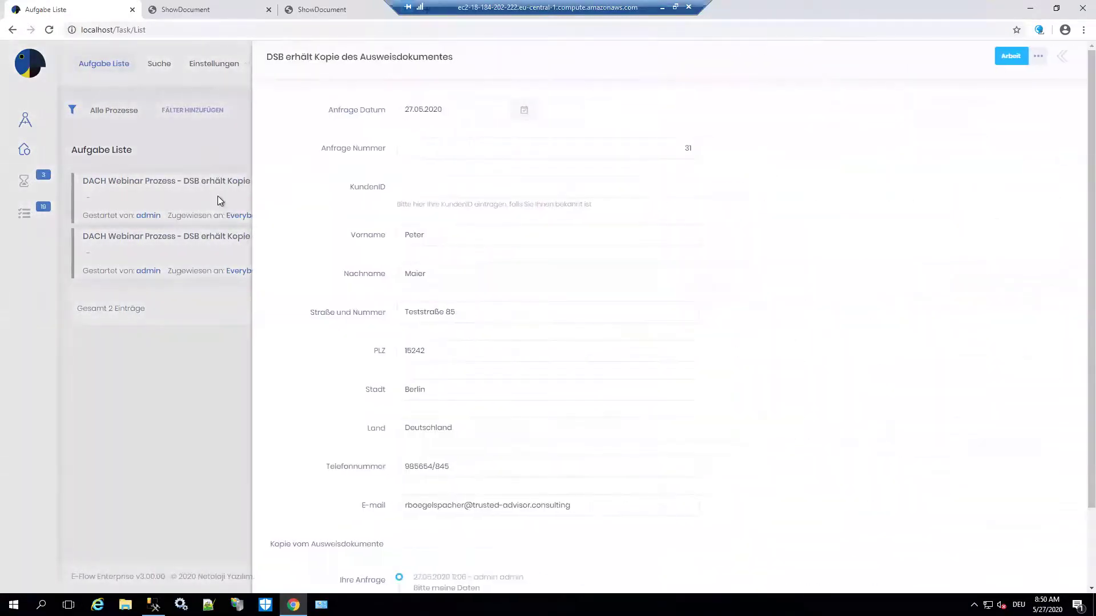
# - Close the open task form and open the first task, reviewing its address, phone and ID fields
pyautogui.click(219, 199)
pyautogui.click(217, 196)
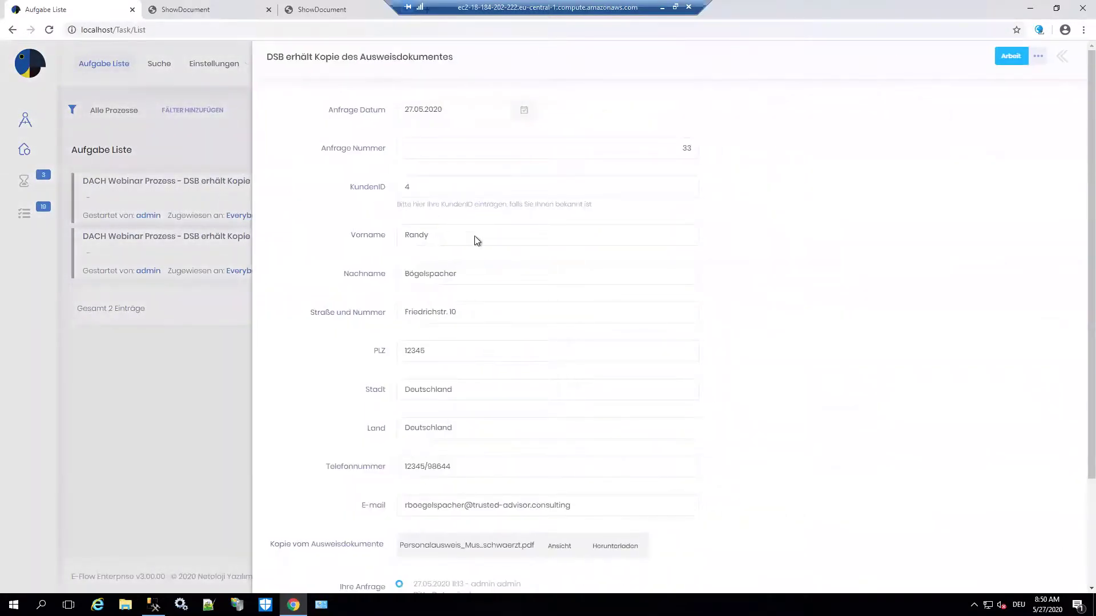
pyautogui.scroll(-2, 477, 240)
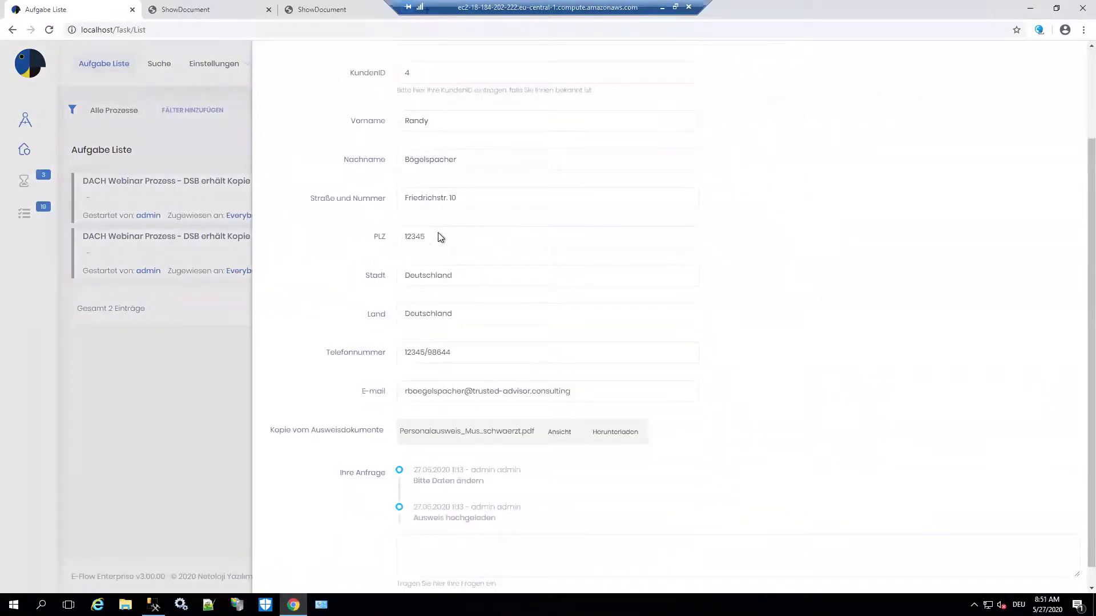
pyautogui.scroll(-1, 439, 234)
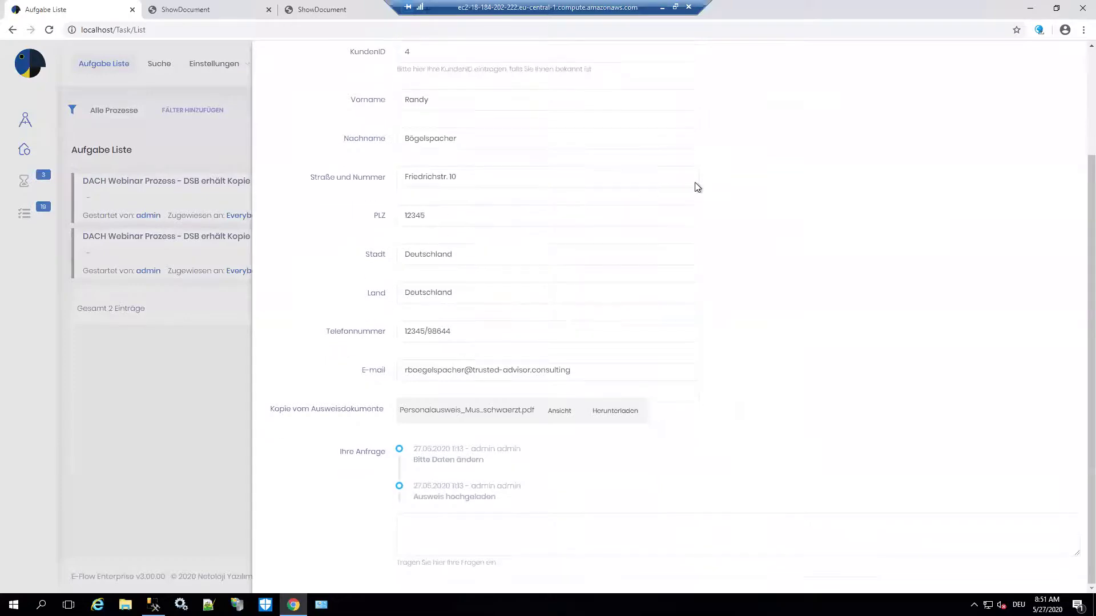
pyautogui.scroll(2, 713, 223)
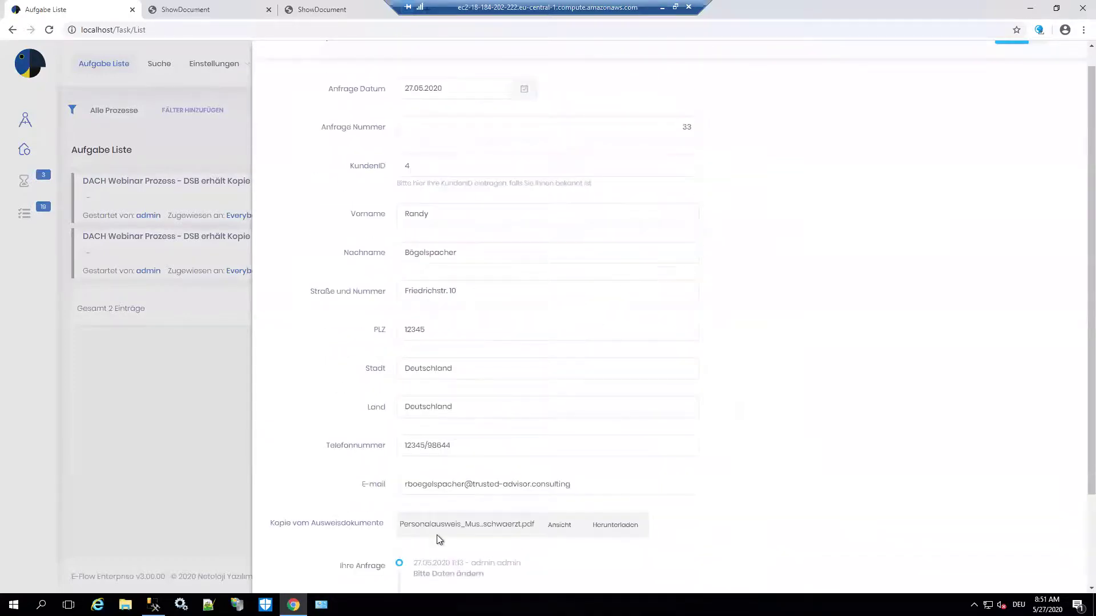
pyautogui.moveTo(153, 604)
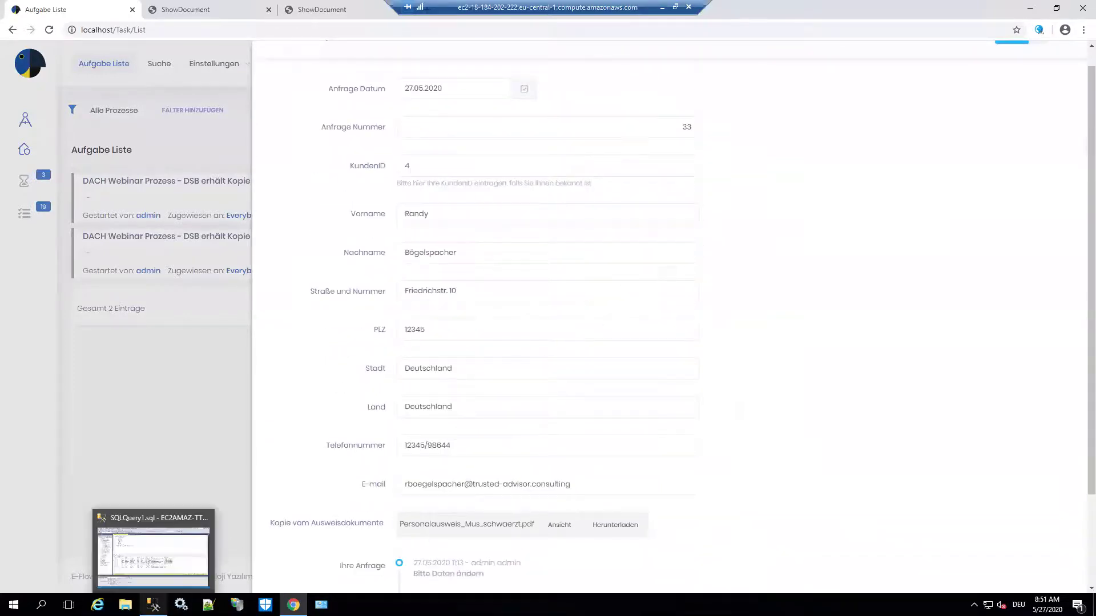
pyautogui.click(173, 531)
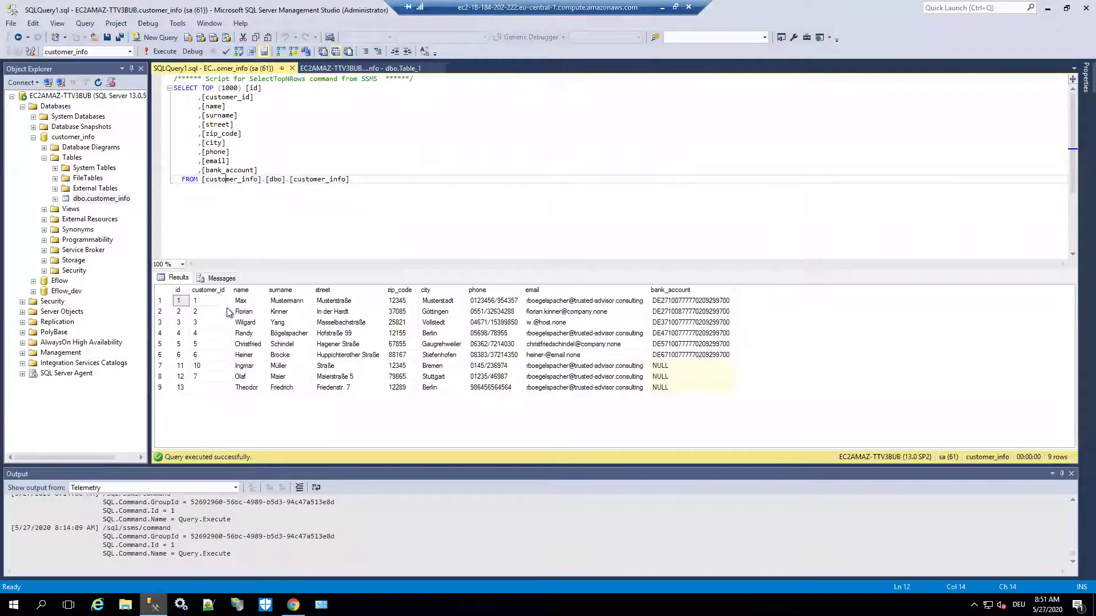
pyautogui.click(337, 335)
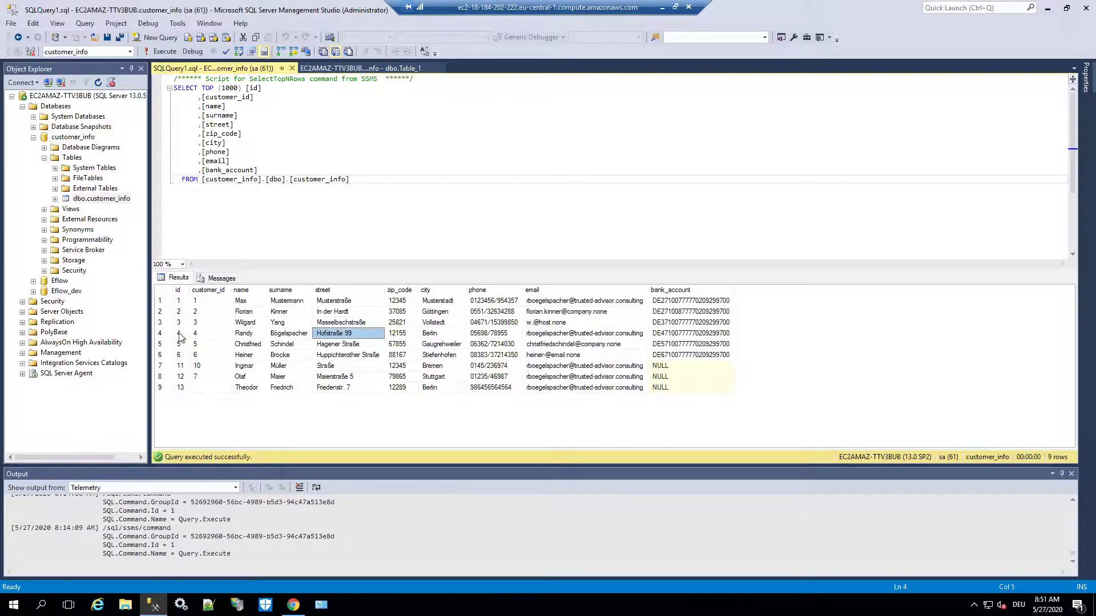
pyautogui.click(161, 334)
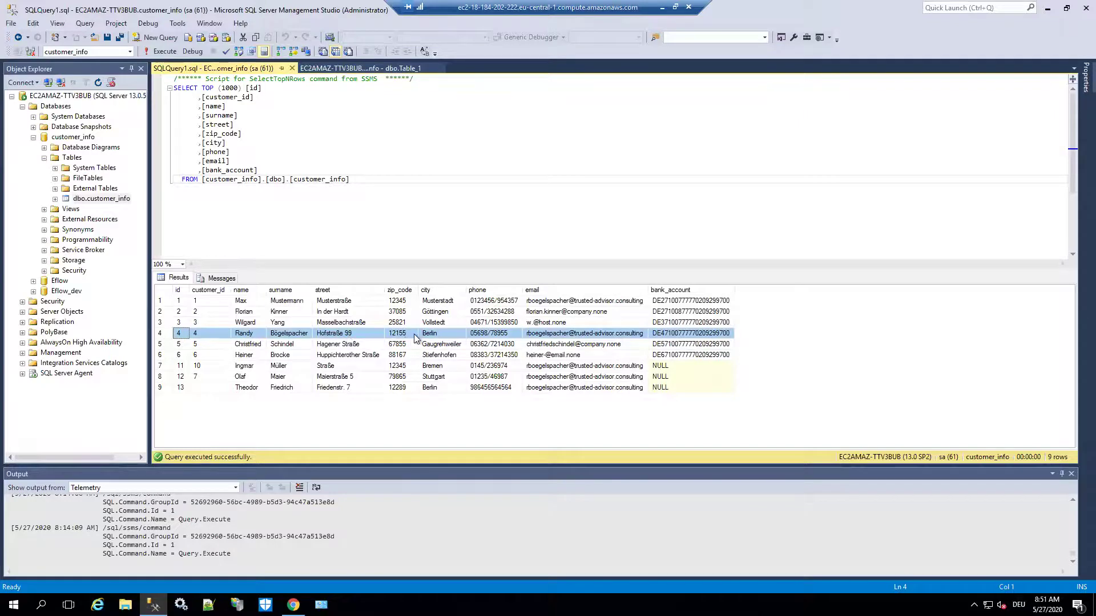
pyautogui.click(1049, 10)
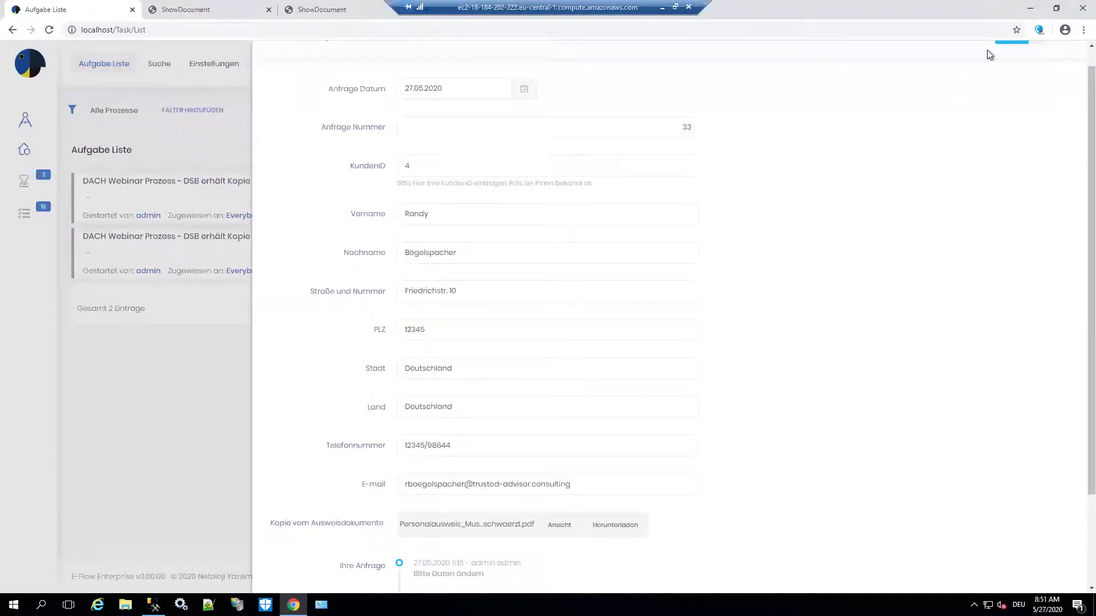
# - Collect the requester's stored data, highlight the street address in the reply e-mail, then close it
pyautogui.scroll(-2, 538, 384)
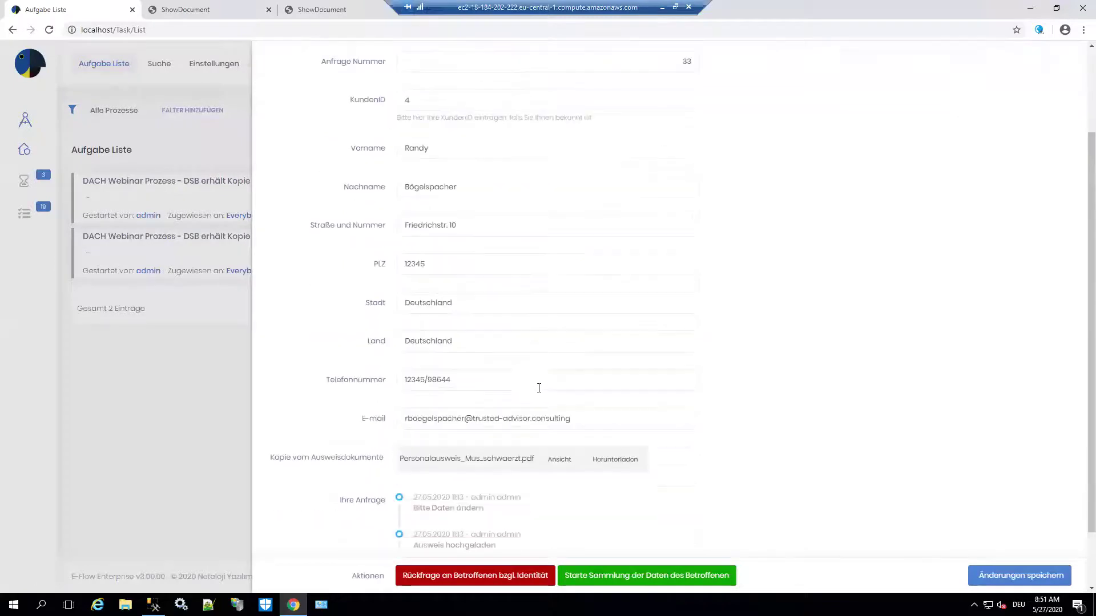
pyautogui.scroll(-1, 549, 406)
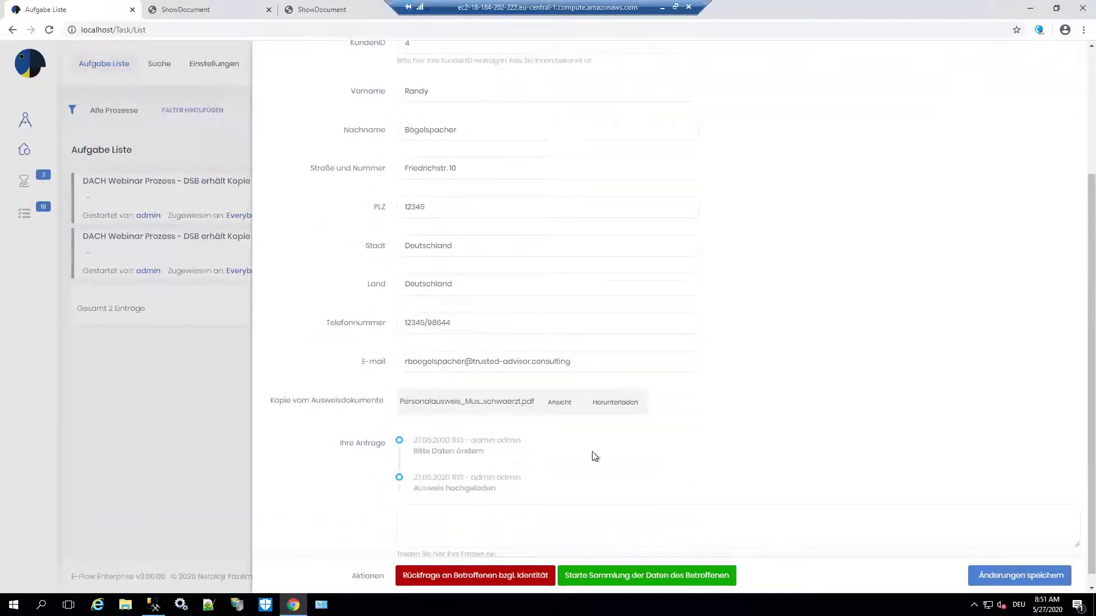
pyautogui.click(645, 576)
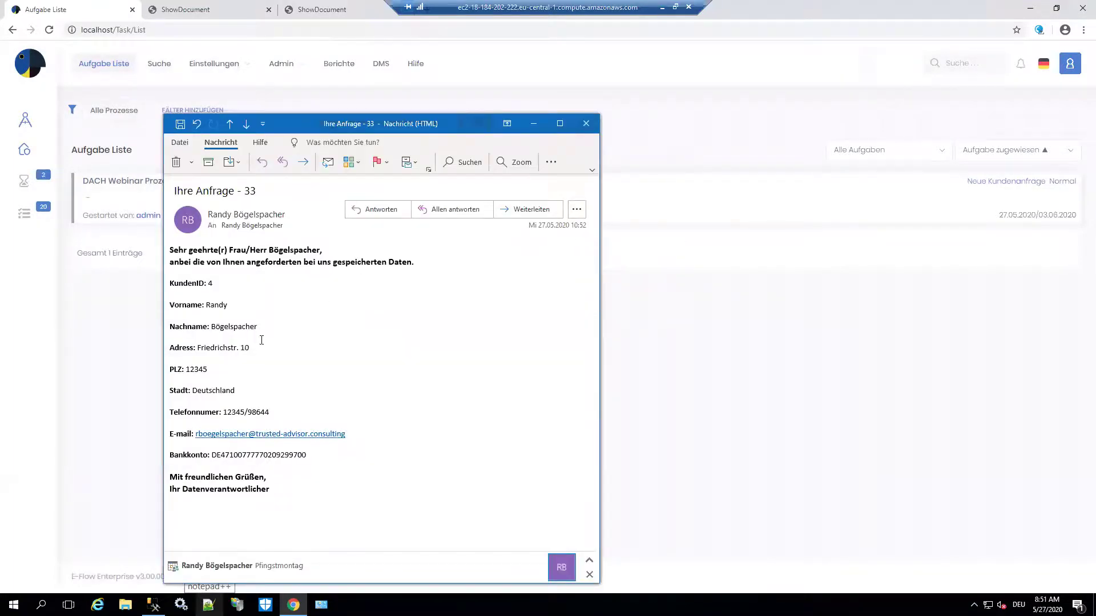
pyautogui.moveTo(197, 347); pyautogui.dragTo(253, 349)
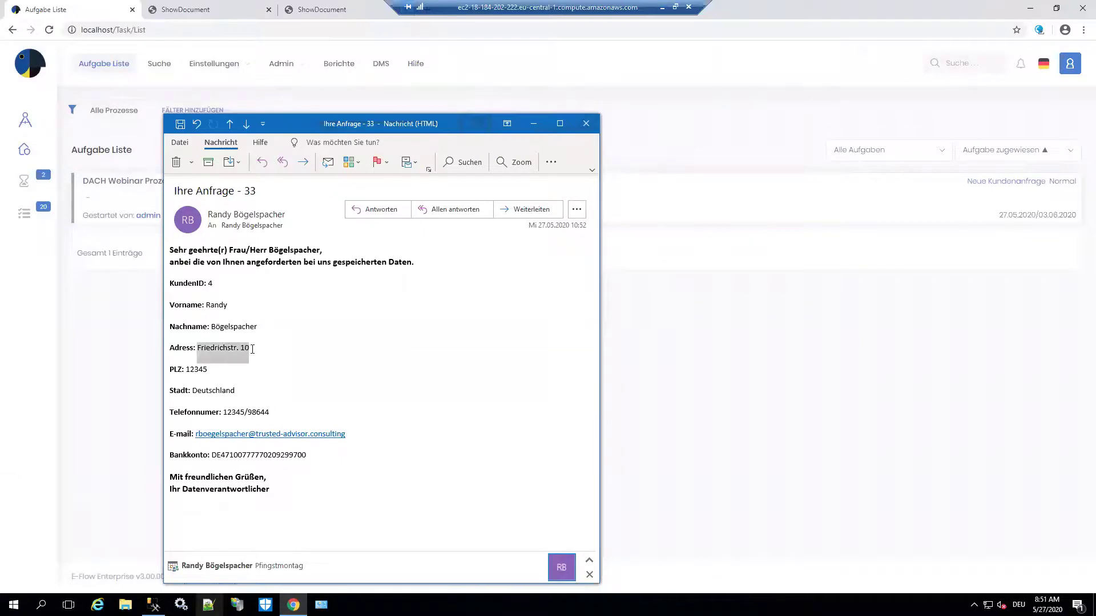
pyautogui.click(533, 123)
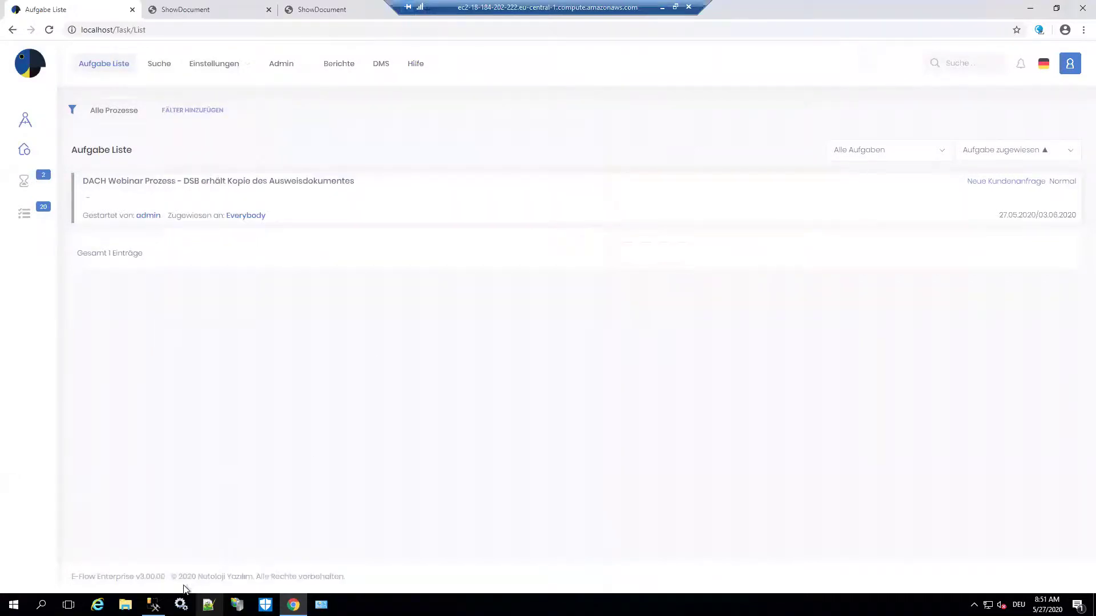
# - Re-run the customer_info query in SSMS, check row 4's street and zip code, then minimise
pyautogui.click(152, 604)
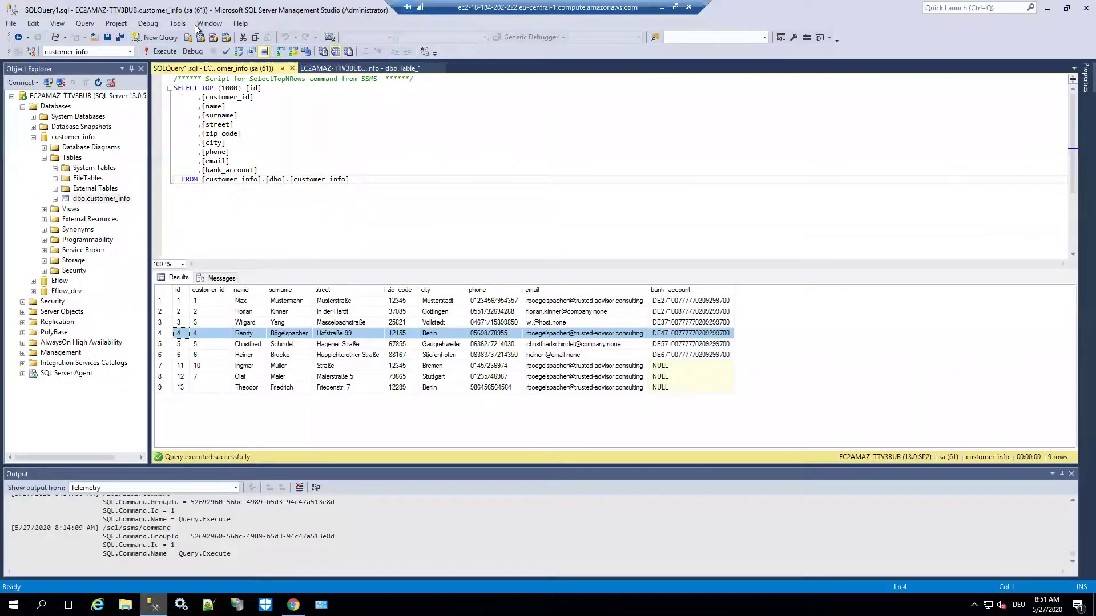
pyautogui.click(153, 52)
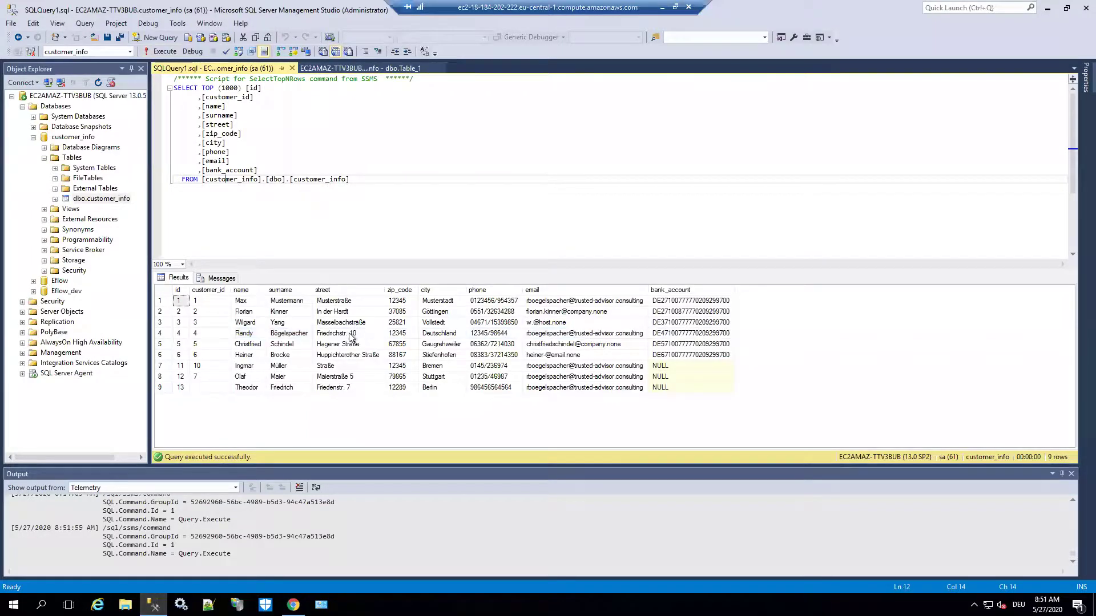
pyautogui.click(322, 337)
pyautogui.click(410, 337)
pyautogui.click(365, 336)
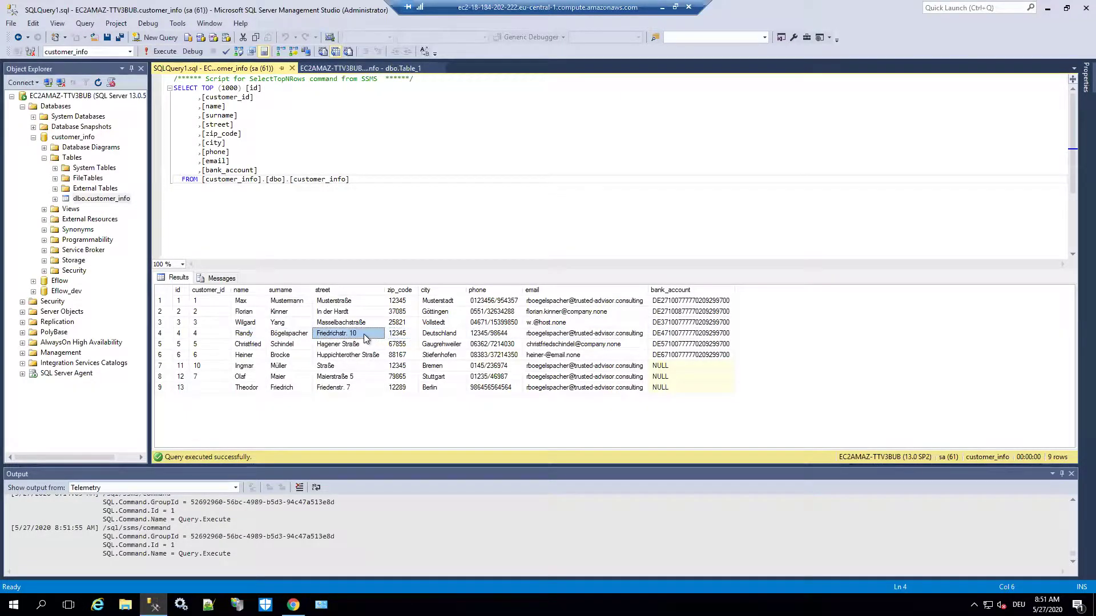
pyautogui.click(1048, 10)
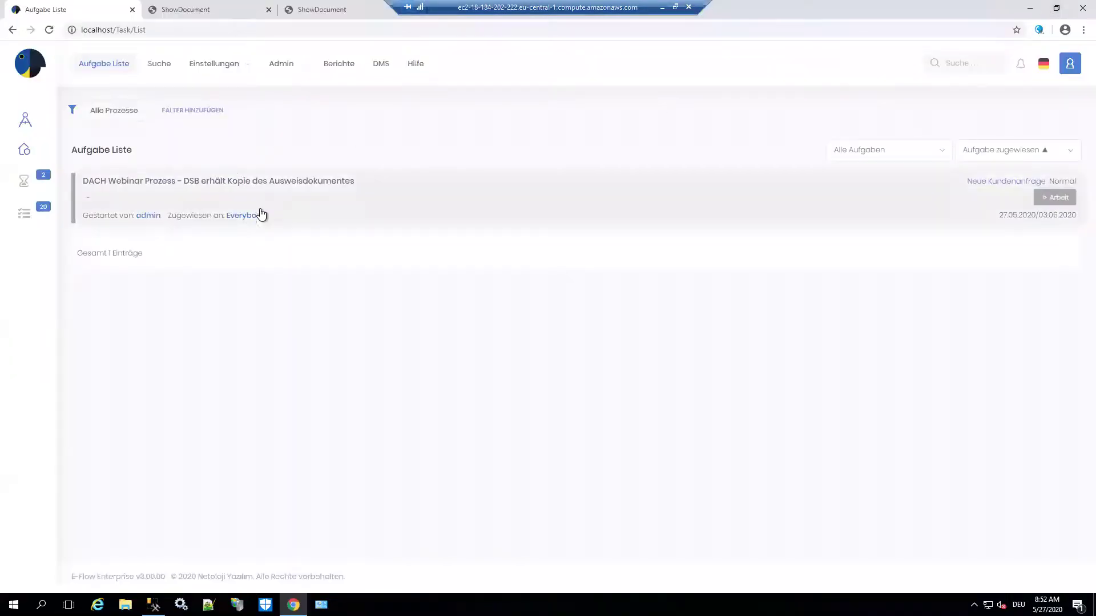
# - Start data collection ('Starte Sammlung der Daten des Betroffenen') on request 31, then bring SQL Server Management Studio forward
pyautogui.click(269, 201)
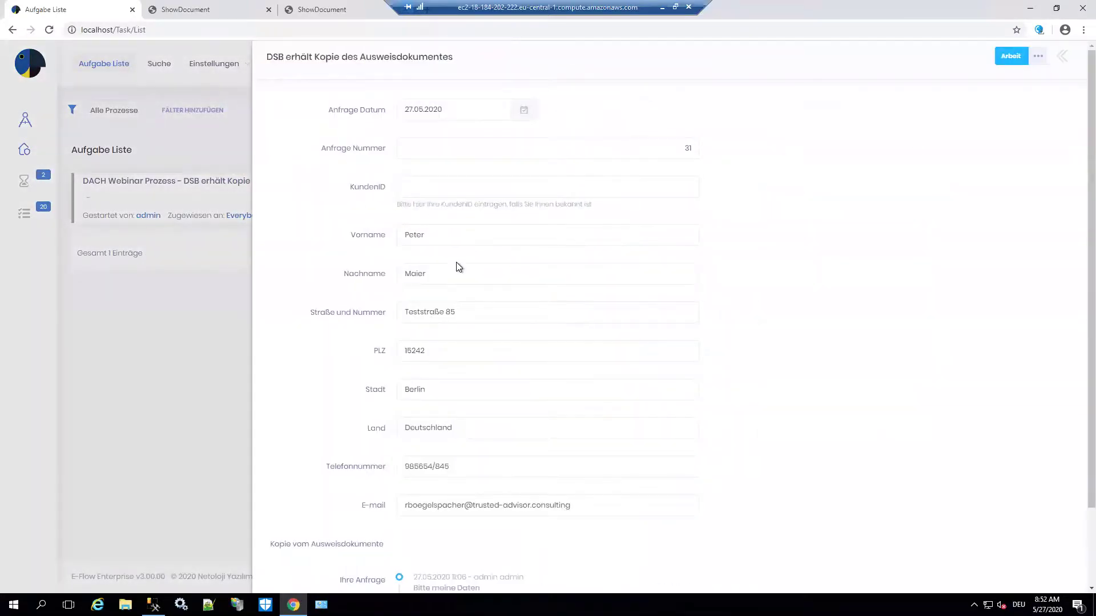
pyautogui.scroll(-3, 475, 352)
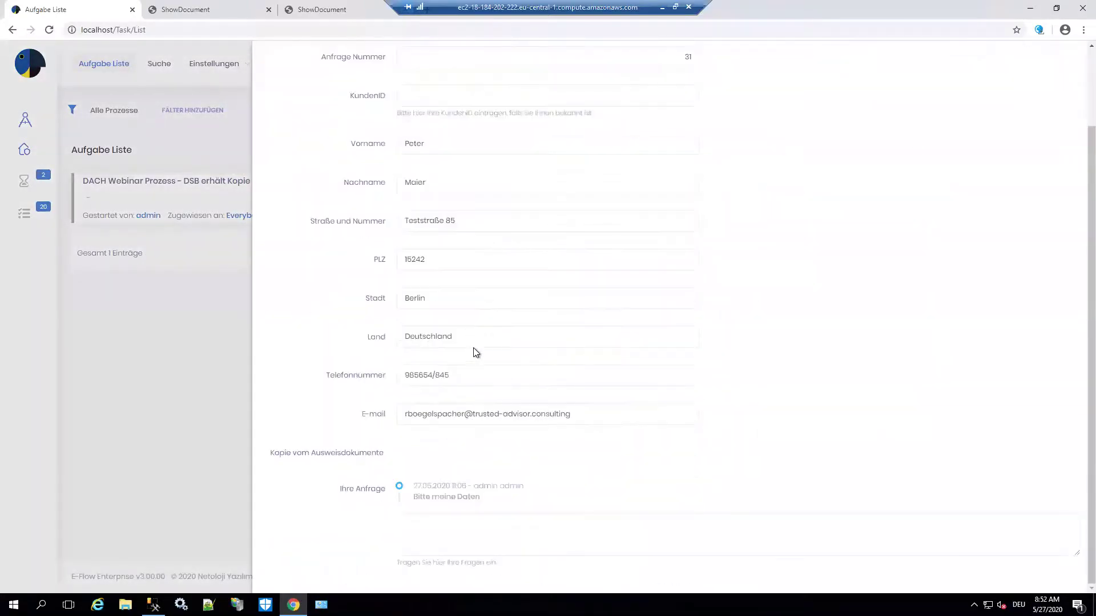
pyautogui.scroll(3, 976, 100)
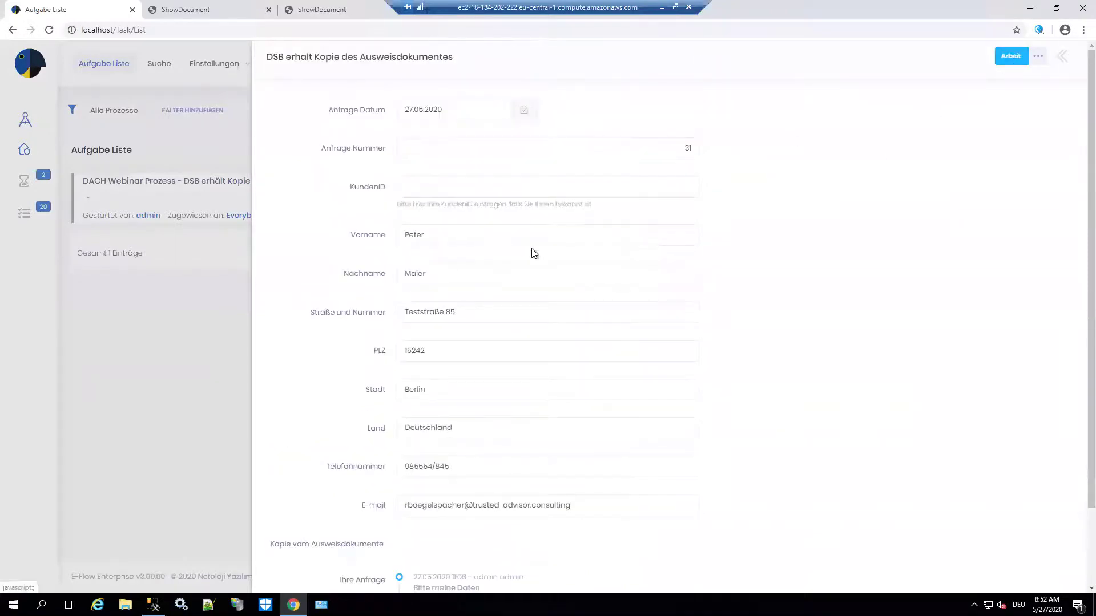
pyautogui.scroll(-2, 529, 296)
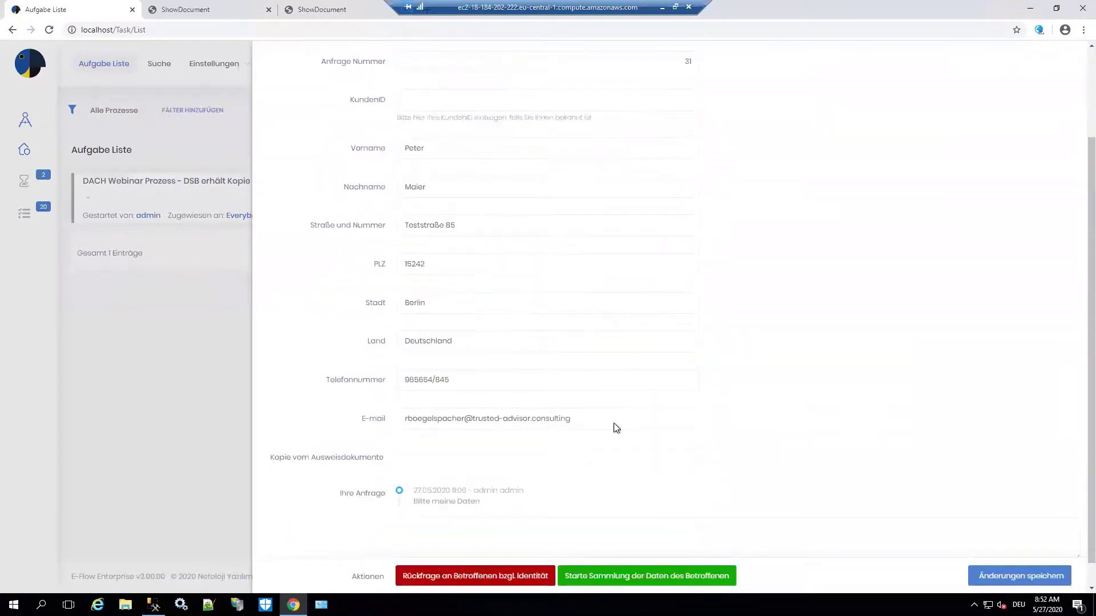
pyautogui.scroll(-1, 579, 352)
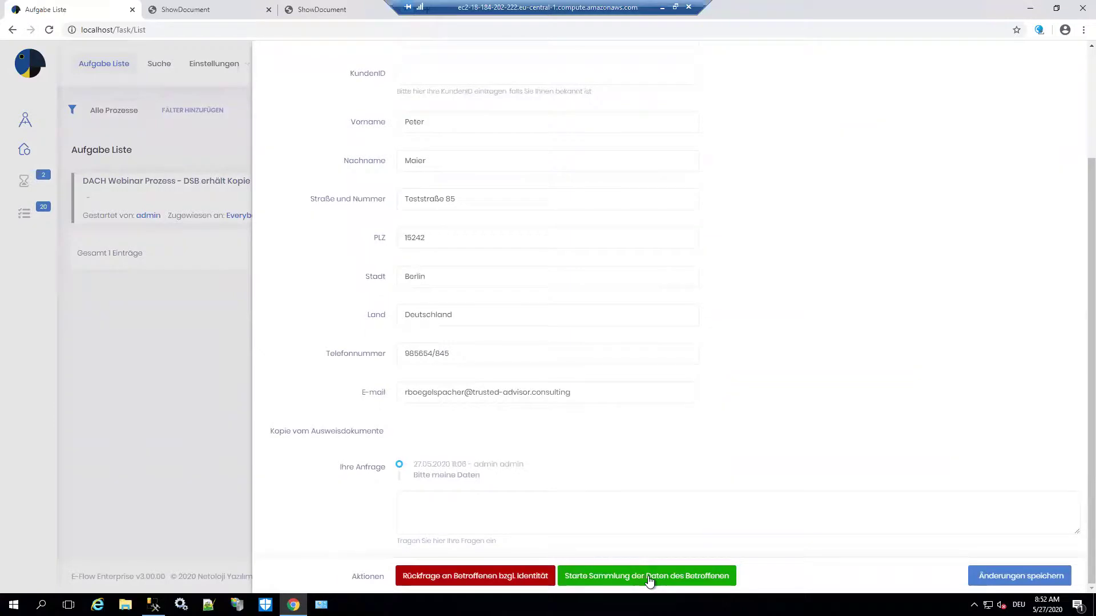
pyautogui.click(648, 576)
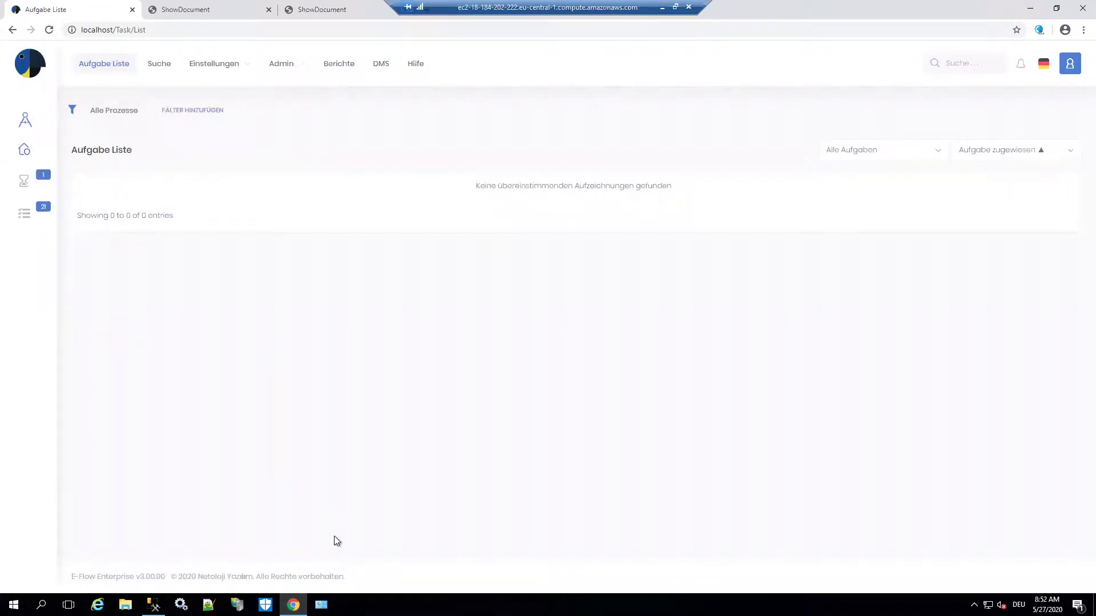
pyautogui.click(154, 604)
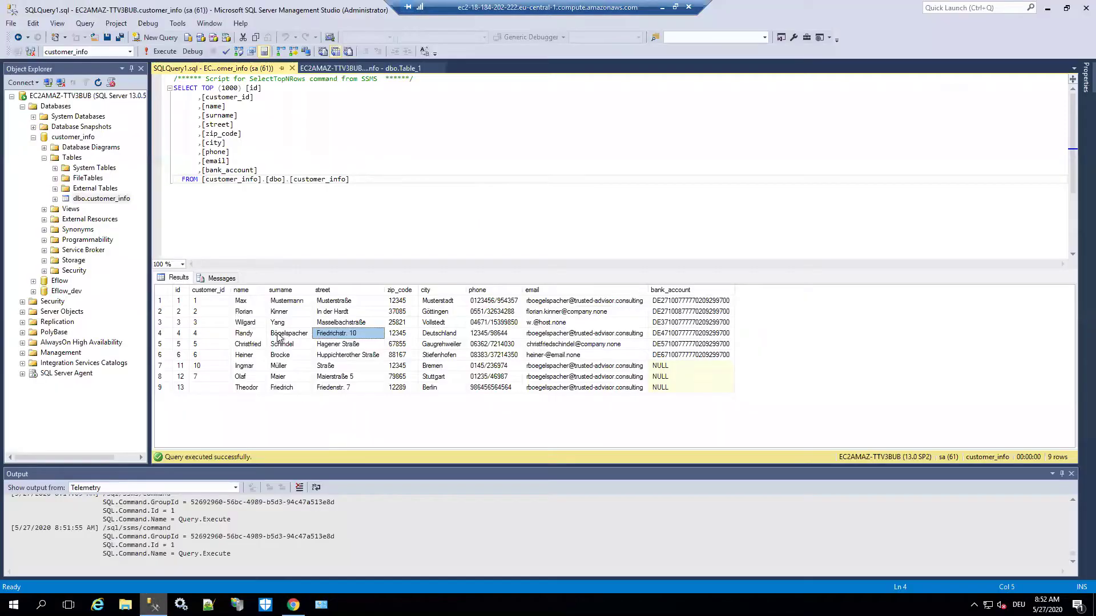
# - Re-run the customer_info SELECT query and inspect row 9's empty customer_id
pyautogui.click(159, 51)
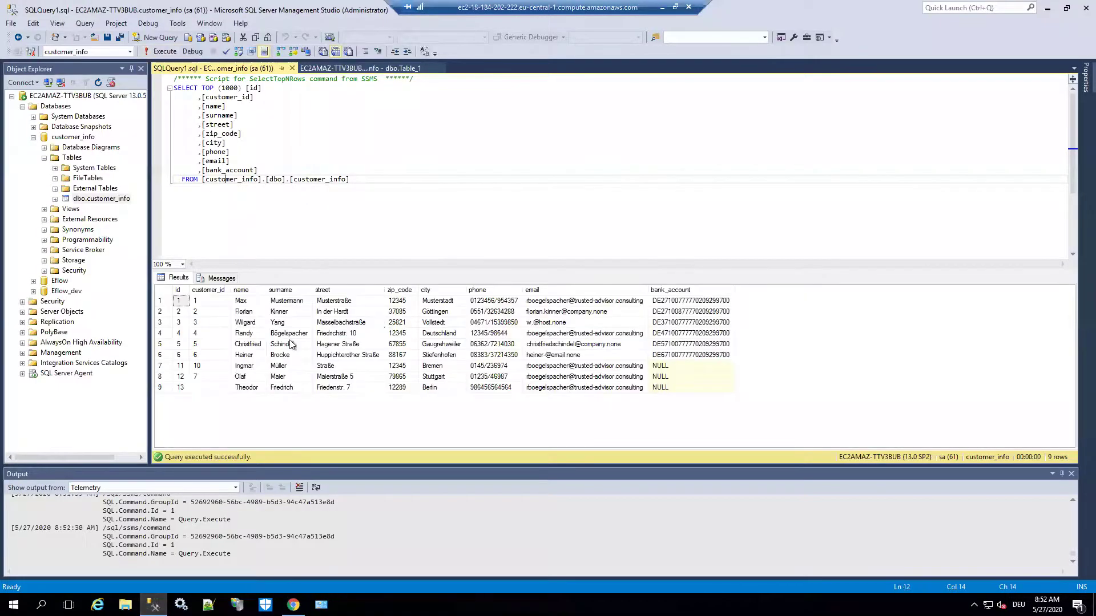
pyautogui.click(197, 387)
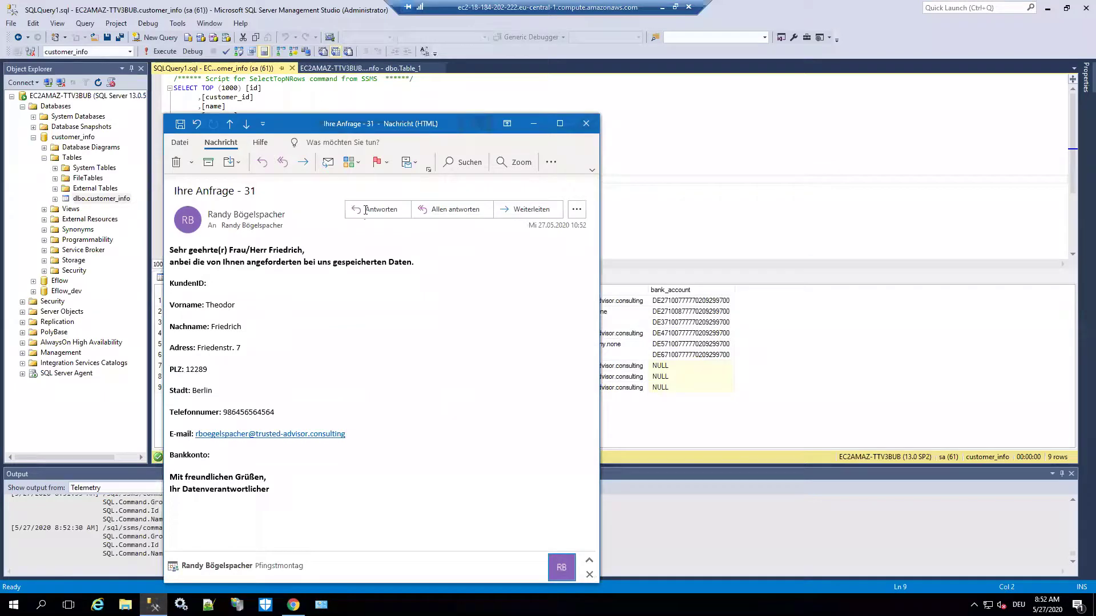
# - Minimise the 'Ihre Anfrage - 31' reply e-mail window
pyautogui.click(529, 125)
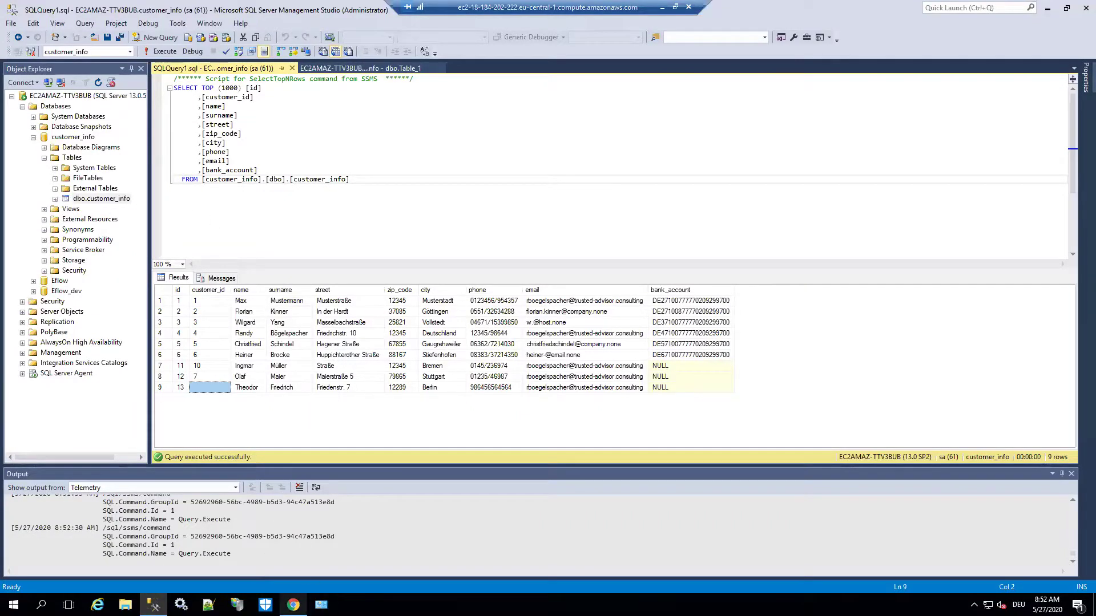
# - View the browser task list, restore SQL Server Management Studio, then minimise it to show 0 tasks
pyautogui.click(293, 605)
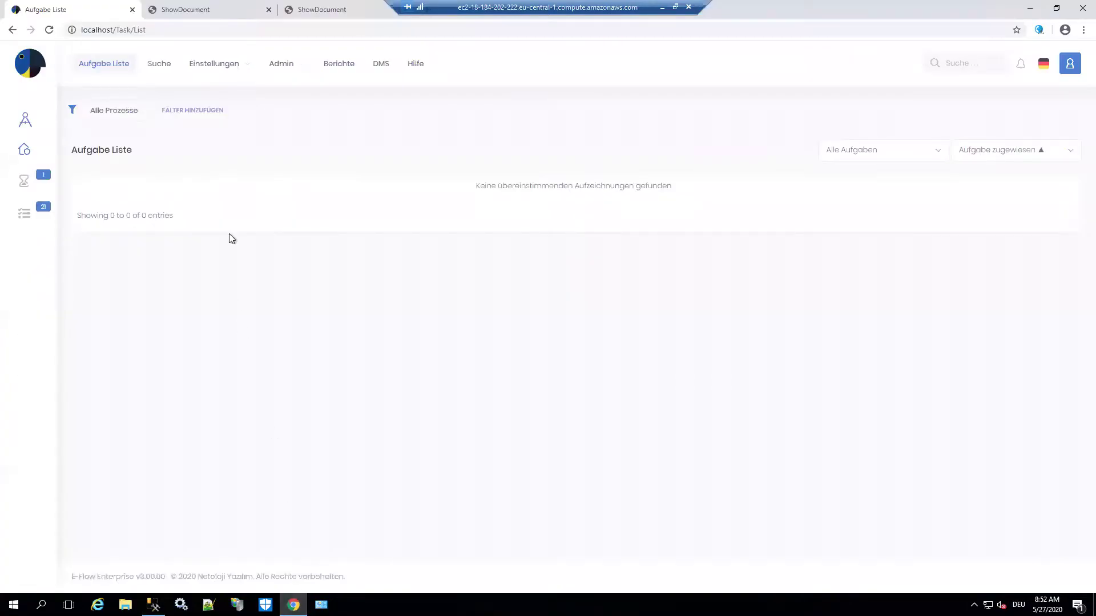
pyautogui.moveTo(153, 604)
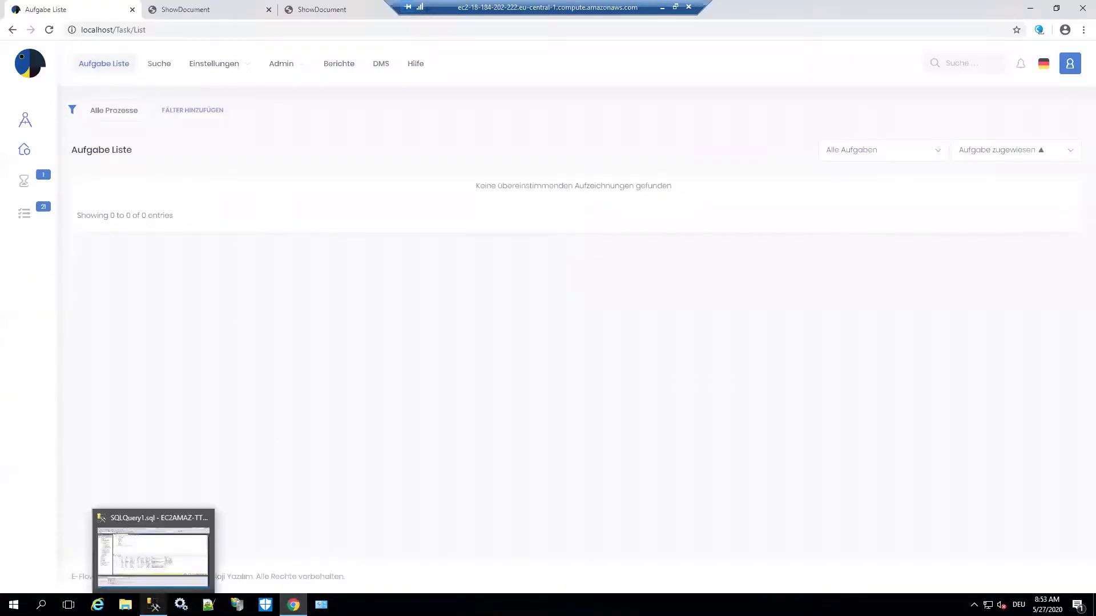
pyautogui.click(163, 564)
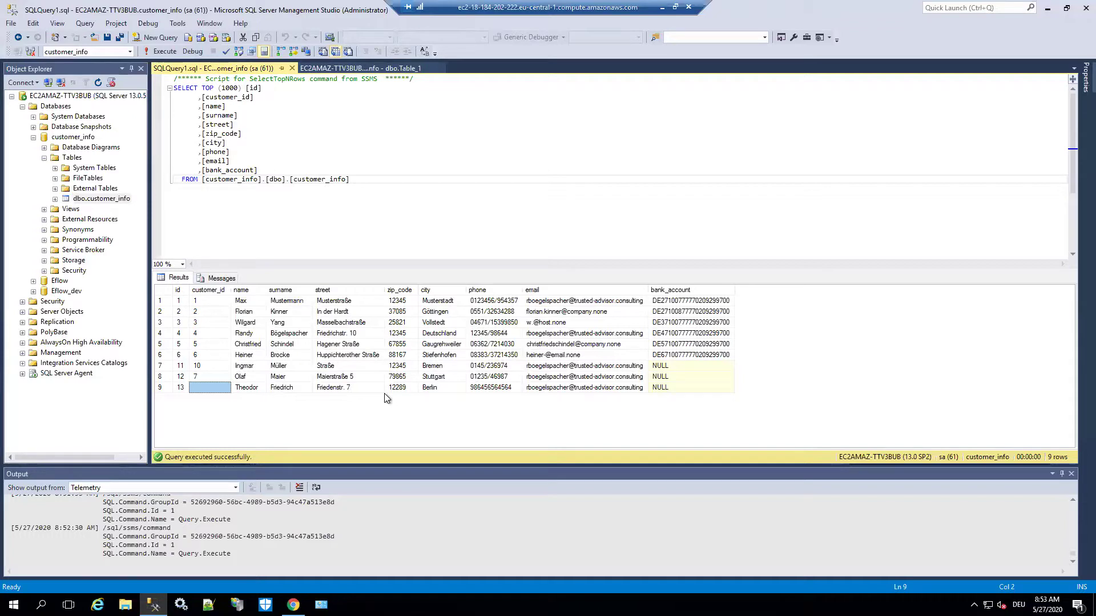
pyautogui.click(1046, 10)
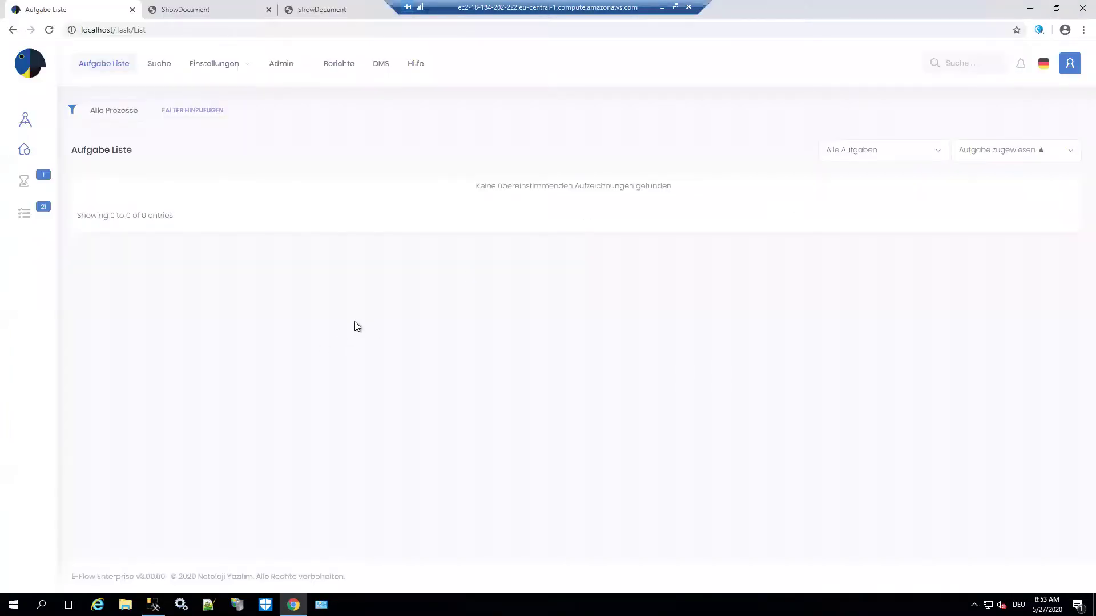